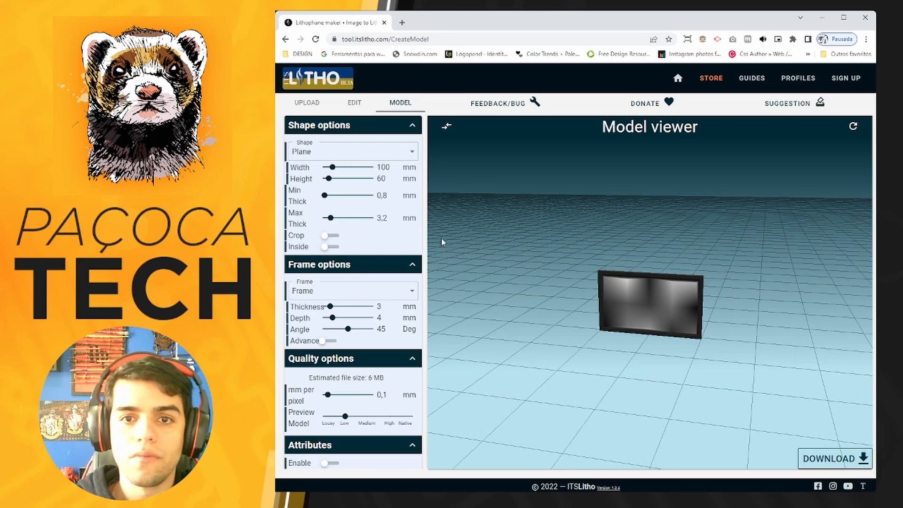
# Upload the Yoda lightsaber image as the lithophane source.
pyautogui.click(308, 105)
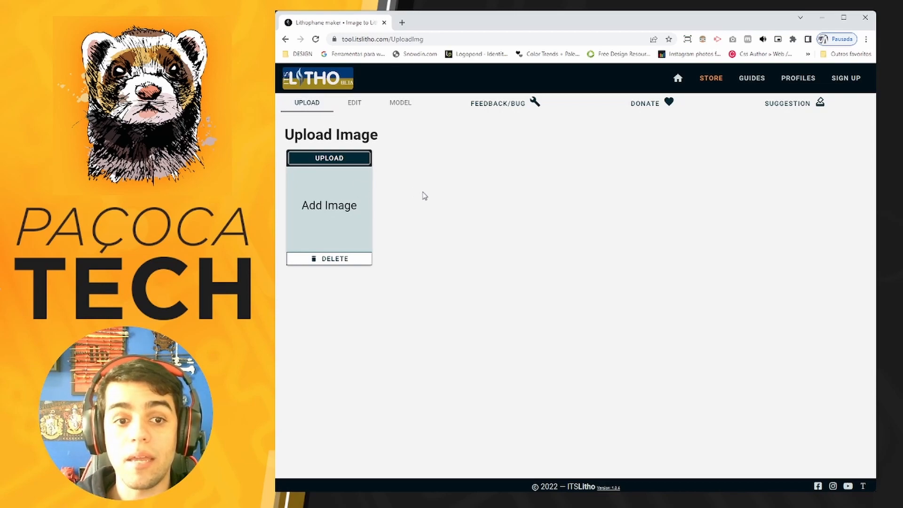
pyautogui.click(334, 161)
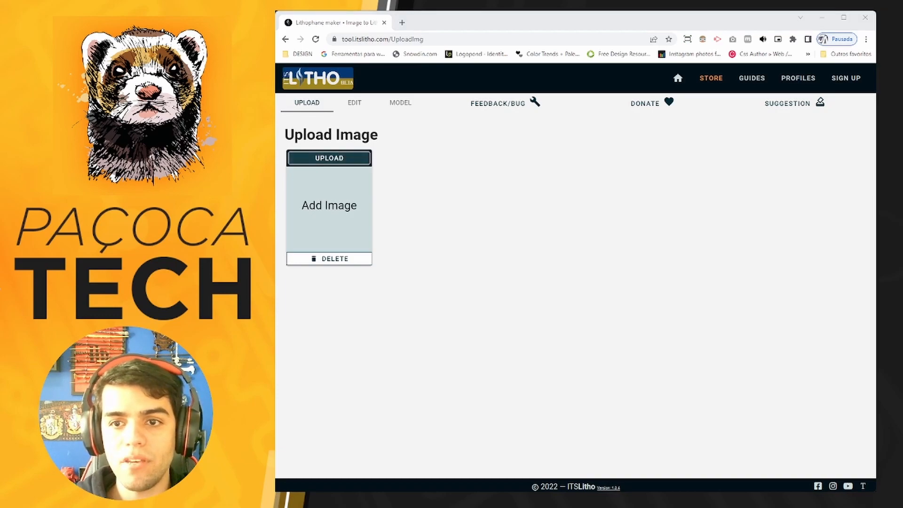
pyautogui.click(749, 251)
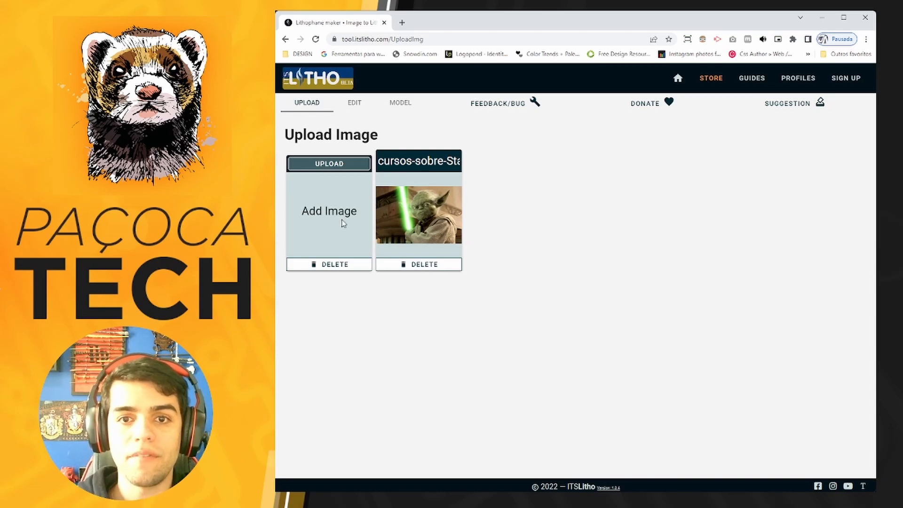
# Review the uploaded image's editing settings and inspect its plane lithophane model up close.
pyautogui.click(357, 107)
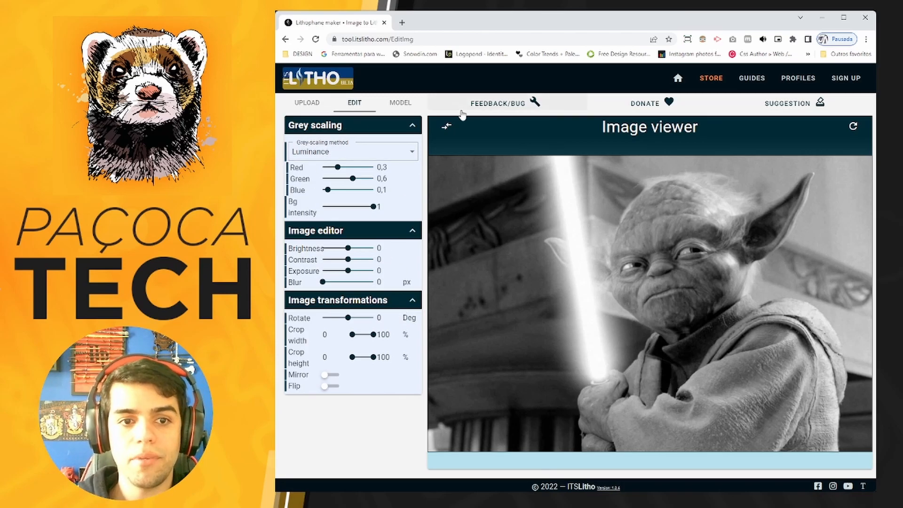
pyautogui.click(403, 104)
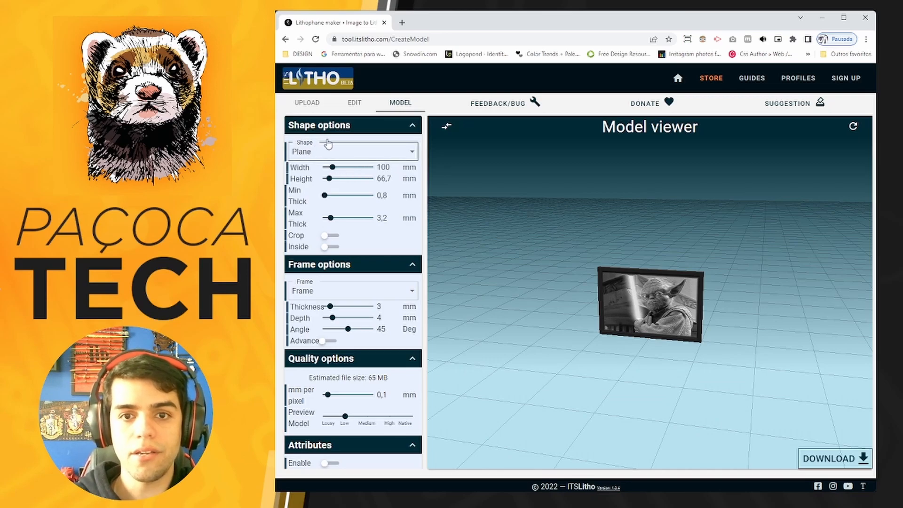
pyautogui.scroll(5, 606, 292)
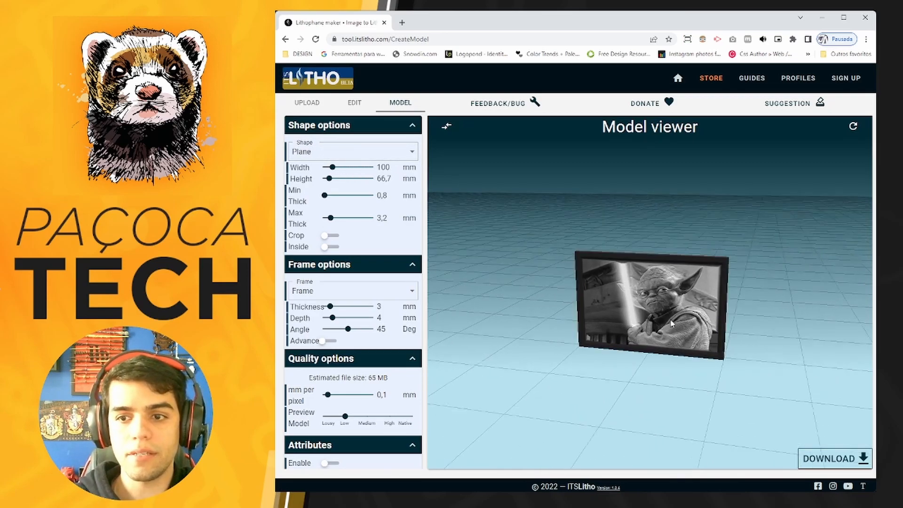
# Try the Cylinder shape for the lithophane and inspect the image wrapped around it.
pyautogui.click(341, 151)
pyautogui.click(334, 174)
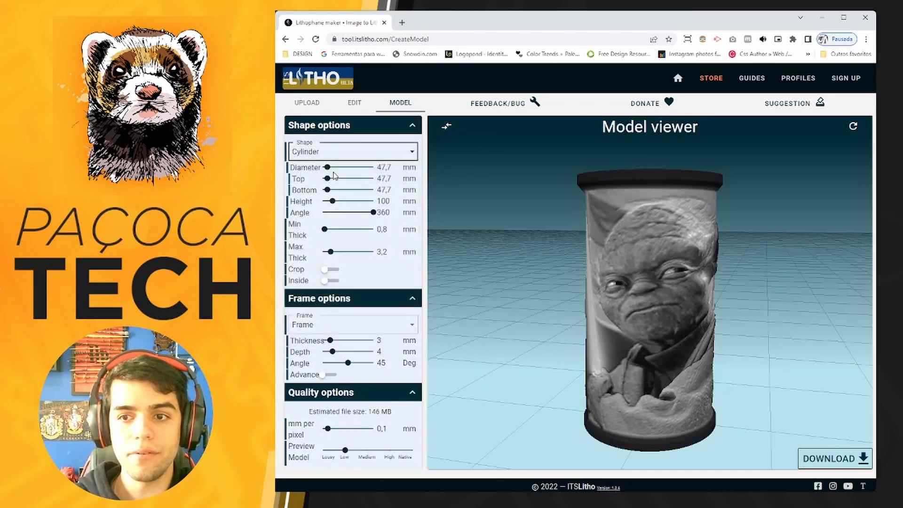
pyautogui.scroll(-5, 739, 315)
pyautogui.moveTo(740, 315); pyautogui.dragTo(393, 183)
# Try the Sphere shape for the lithophane and inspect it from below and above.
pyautogui.click(337, 151)
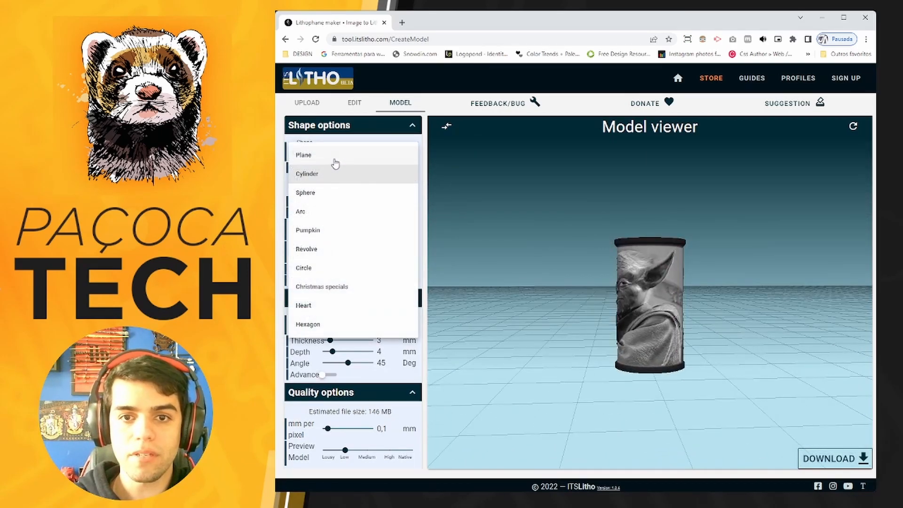
pyautogui.click(324, 194)
pyautogui.moveTo(586, 323); pyautogui.dragTo(680, 410)
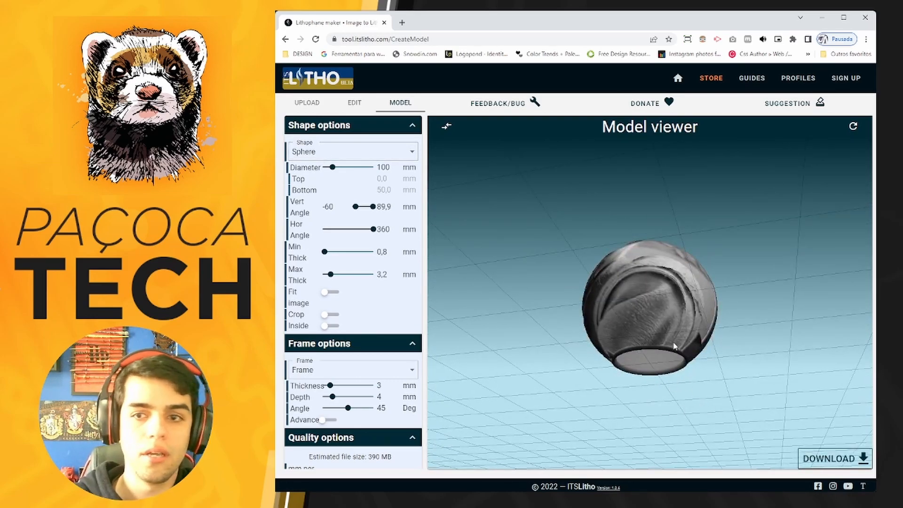
pyautogui.moveTo(572, 258); pyautogui.dragTo(588, 337)
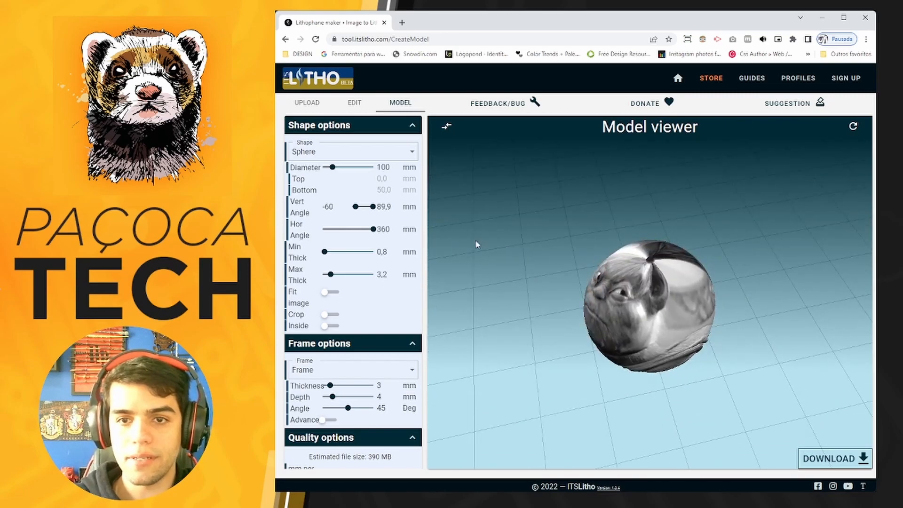
# Try the Arc shape for the lithophane and inspect its curved panel.
pyautogui.click(329, 152)
pyautogui.click(334, 209)
pyautogui.moveTo(560, 308); pyautogui.dragTo(627, 301)
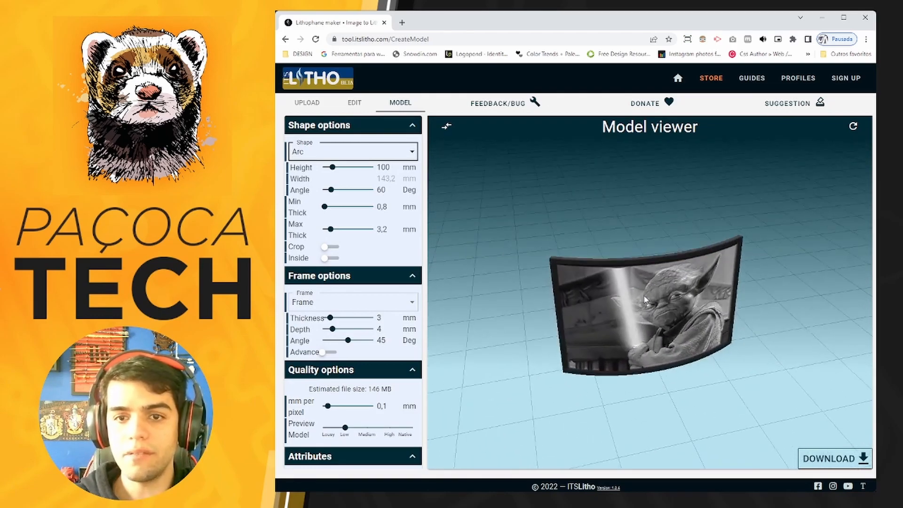
# Try the Pumpkin shape for the lithophane and inspect the model.
pyautogui.click(329, 154)
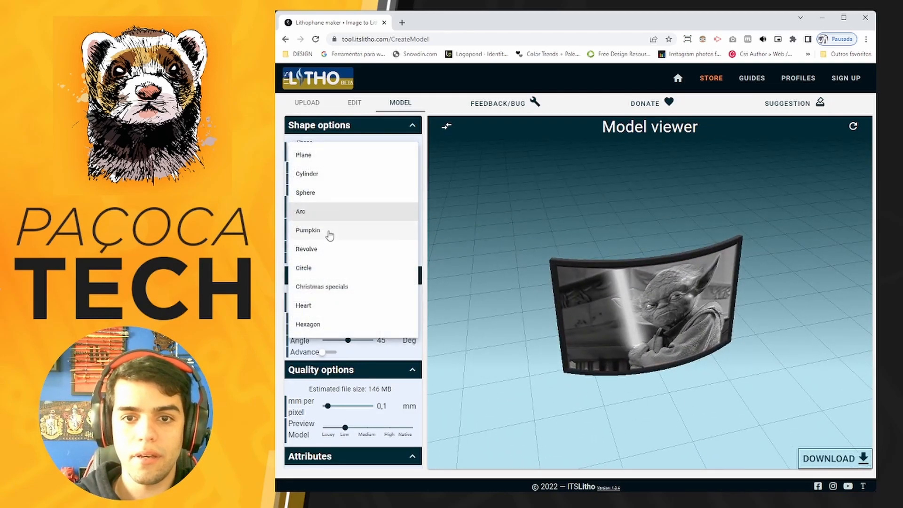
pyautogui.click(328, 230)
pyautogui.moveTo(670, 371); pyautogui.dragTo(707, 401)
# Try the Revolve shape for the lithophane and inspect the vase-like model.
pyautogui.click(357, 151)
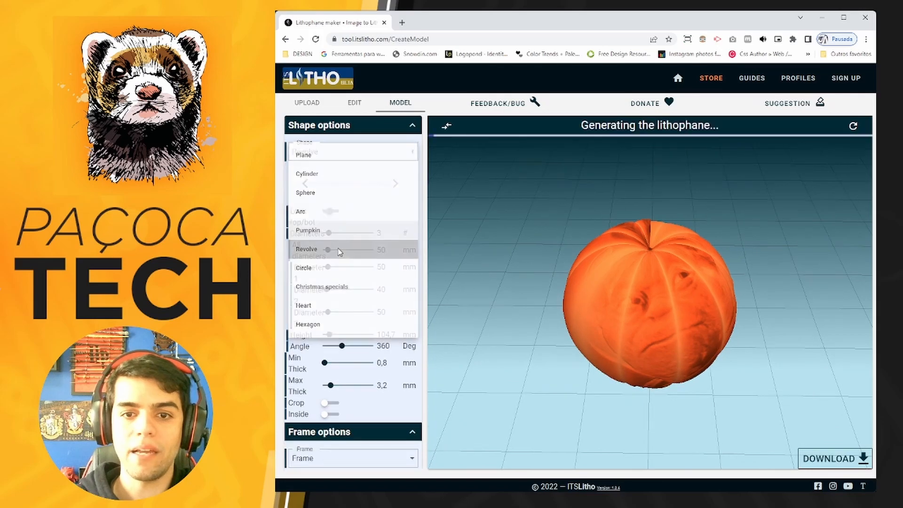
pyautogui.click(306, 249)
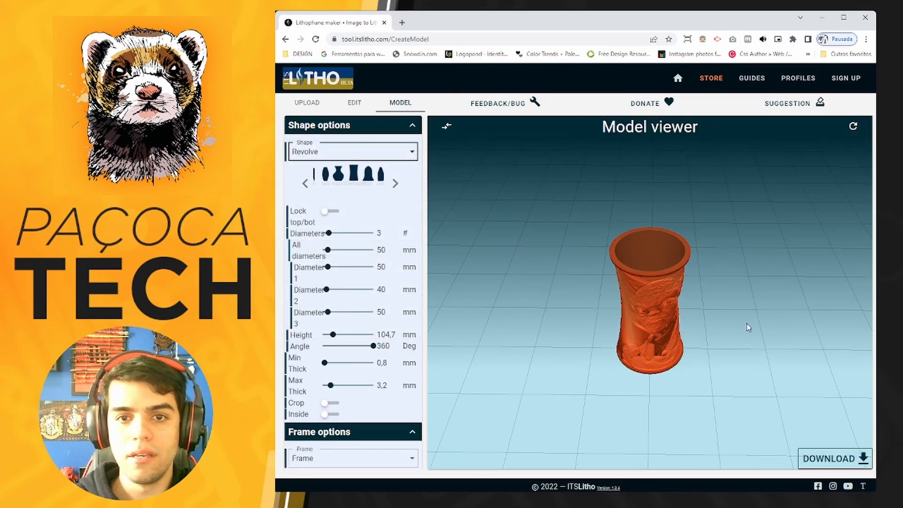
pyautogui.moveTo(729, 310)
pyautogui.mouseDown()
pyautogui.moveTo(704, 270)
pyautogui.moveTo(640, 262)
pyautogui.moveTo(729, 290)
pyautogui.moveTo(714, 309)
pyautogui.mouseUp()
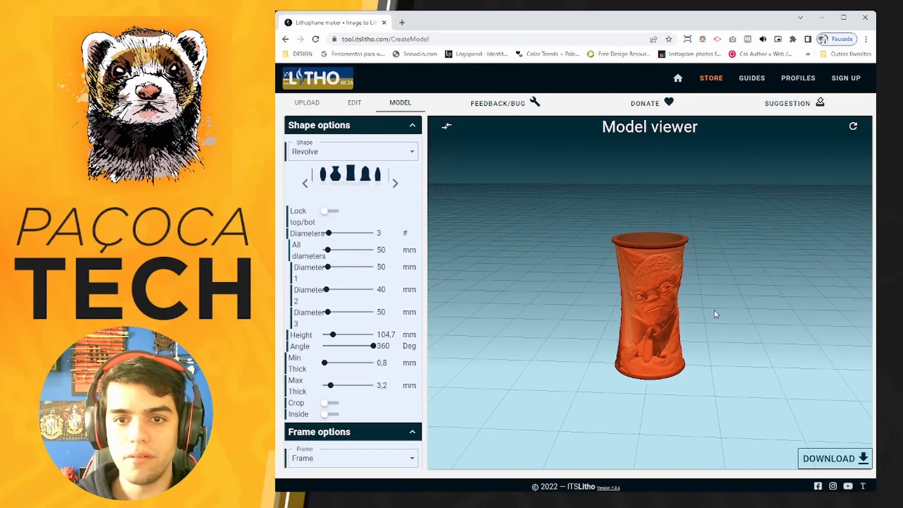
# Browse the Revolve profile presets in both directions, ending on the bell profile, and inspect the bell-shaped lithophane.
pyautogui.click(304, 184)
pyautogui.click(303, 187)
pyautogui.click(303, 187)
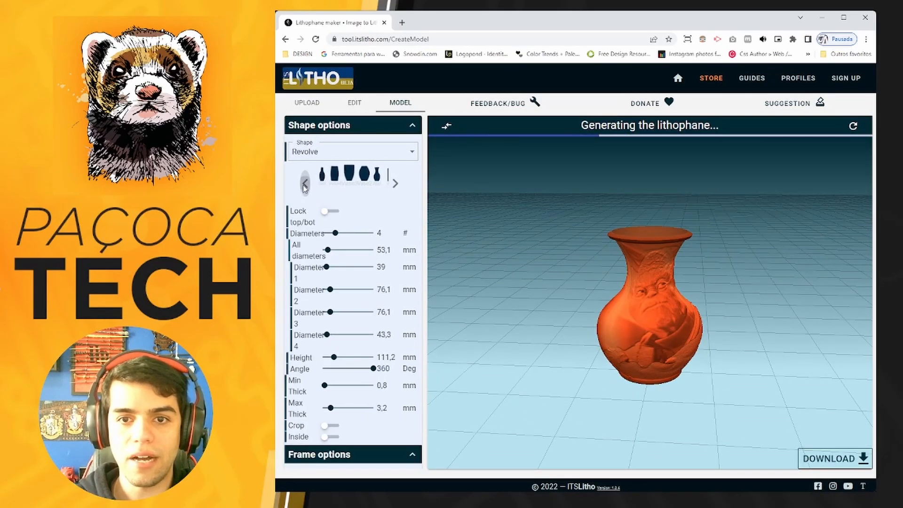
pyautogui.click(395, 185)
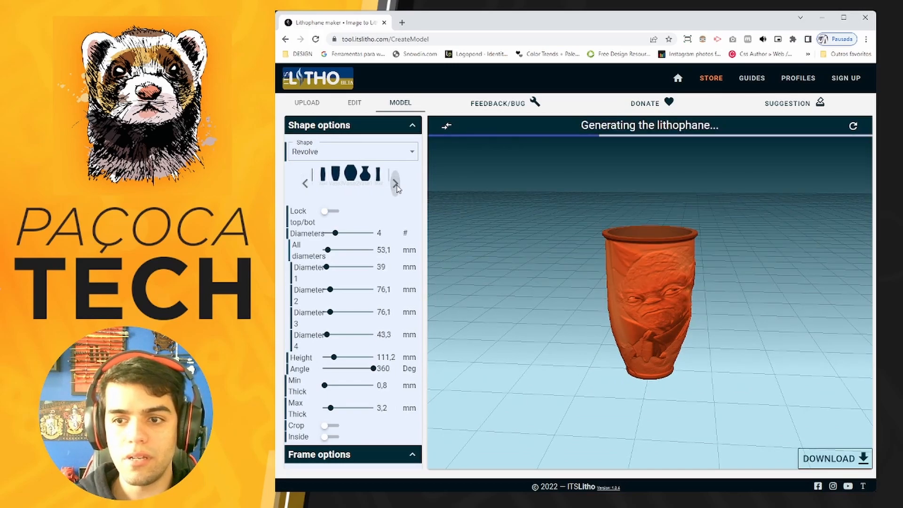
pyautogui.click(396, 185)
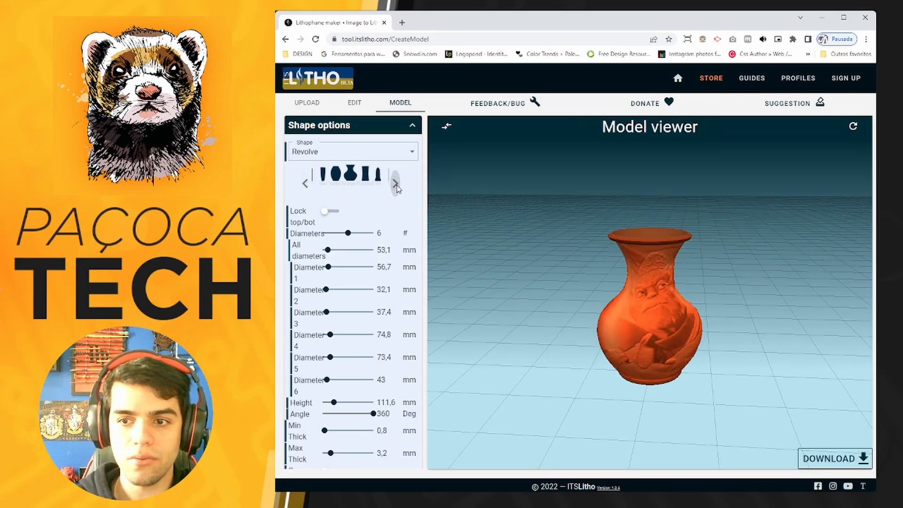
pyautogui.click(395, 185)
pyautogui.click(396, 184)
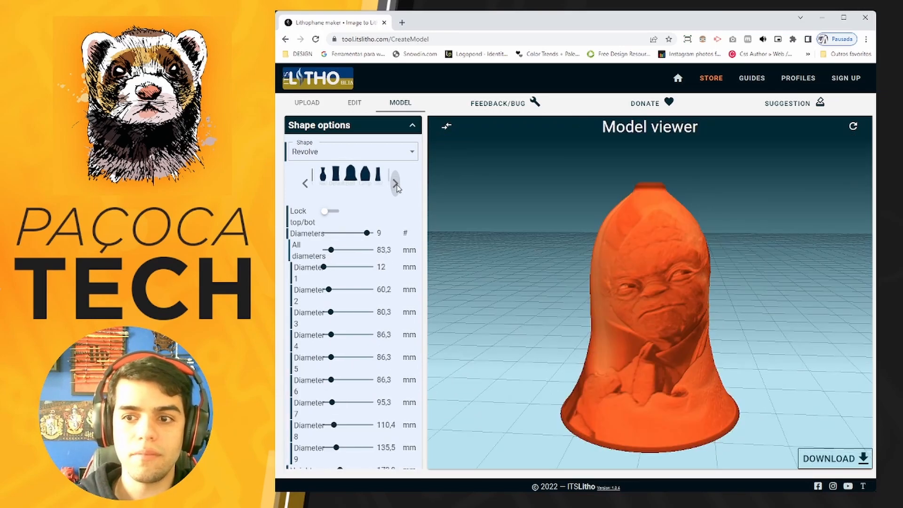
pyautogui.moveTo(588, 337)
pyautogui.mouseDown()
pyautogui.moveTo(568, 256)
pyautogui.moveTo(592, 323)
pyautogui.mouseUp()
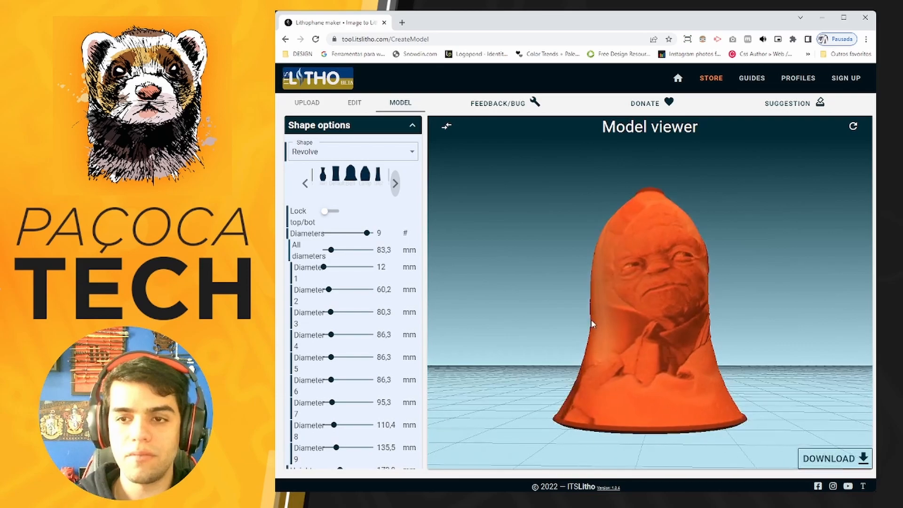
# Try the Circle shape for the lithophane and inspect the round model.
pyautogui.click(350, 152)
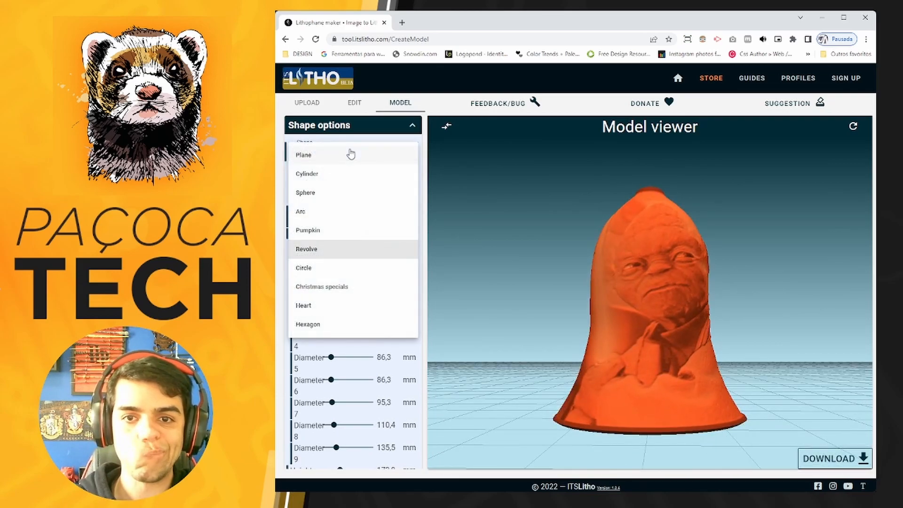
pyautogui.click(345, 269)
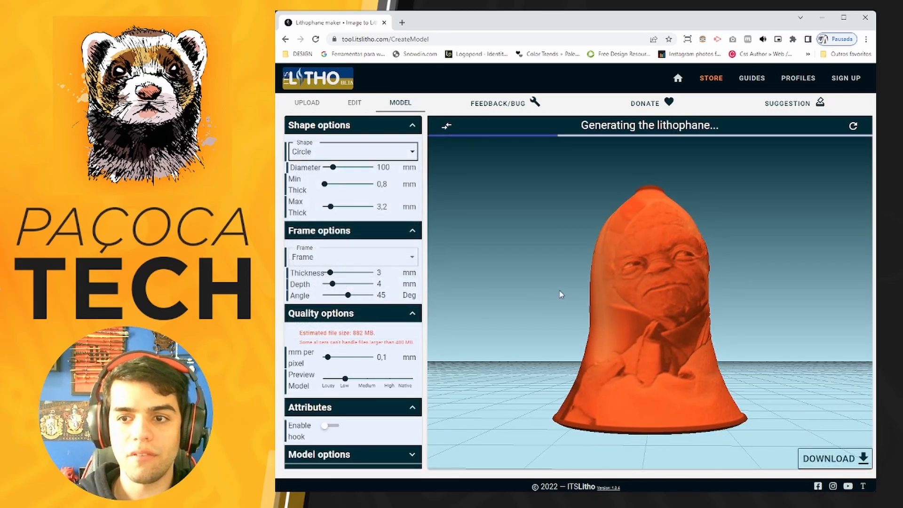
pyautogui.moveTo(551, 281); pyautogui.dragTo(564, 297)
# Try the Christmas specials shape as a Star, a Tree and a Ball.
pyautogui.click(342, 152)
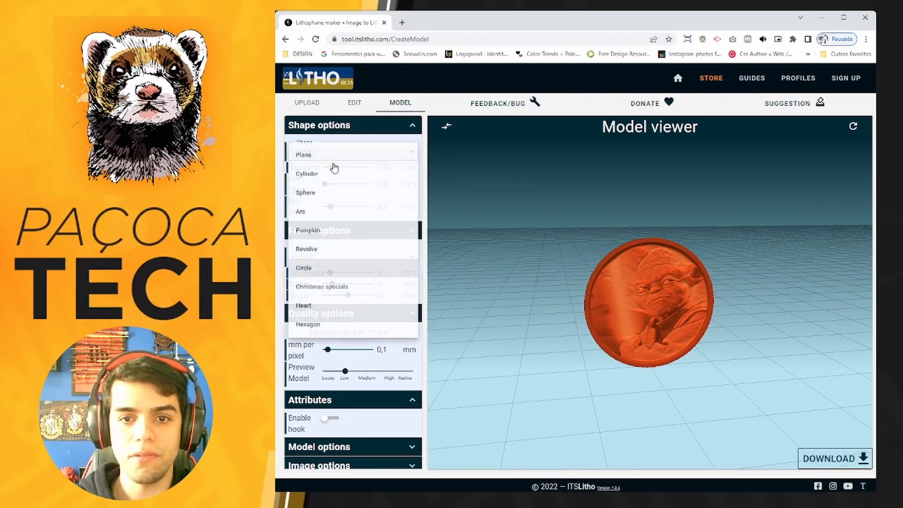
pyautogui.click(348, 287)
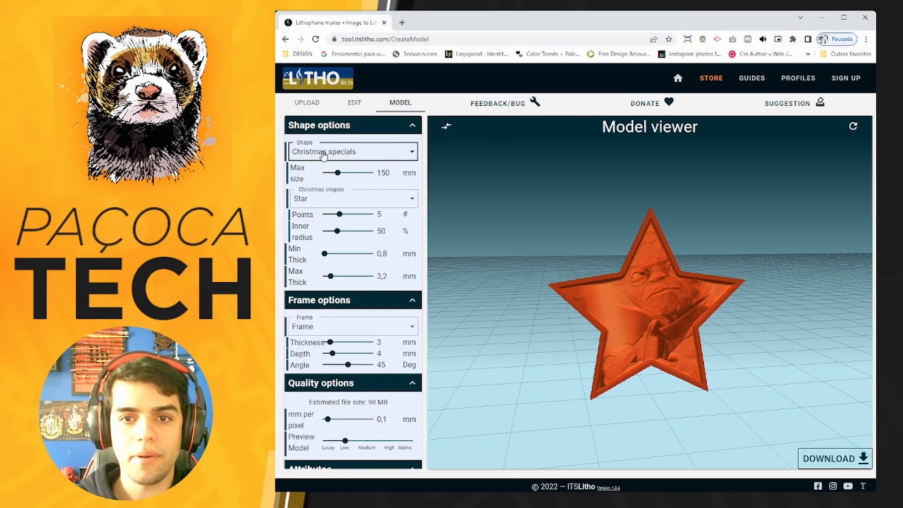
pyautogui.click(339, 202)
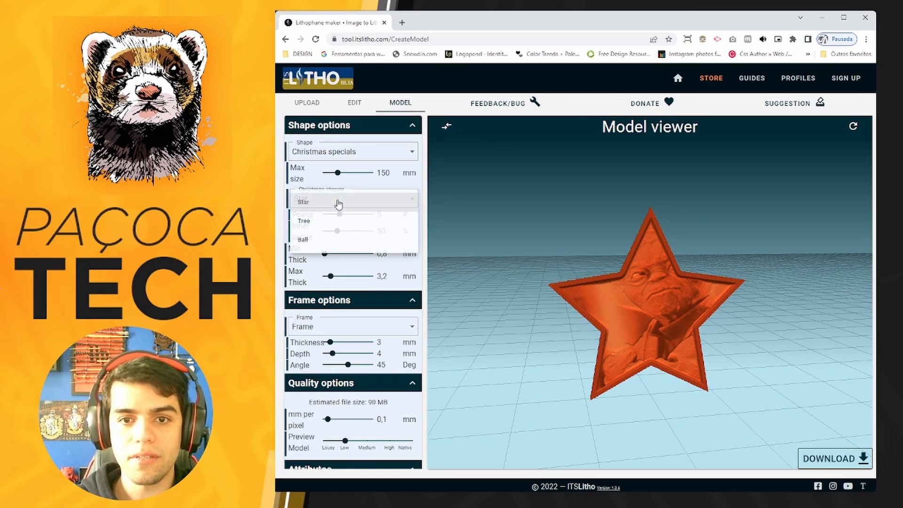
pyautogui.click(335, 224)
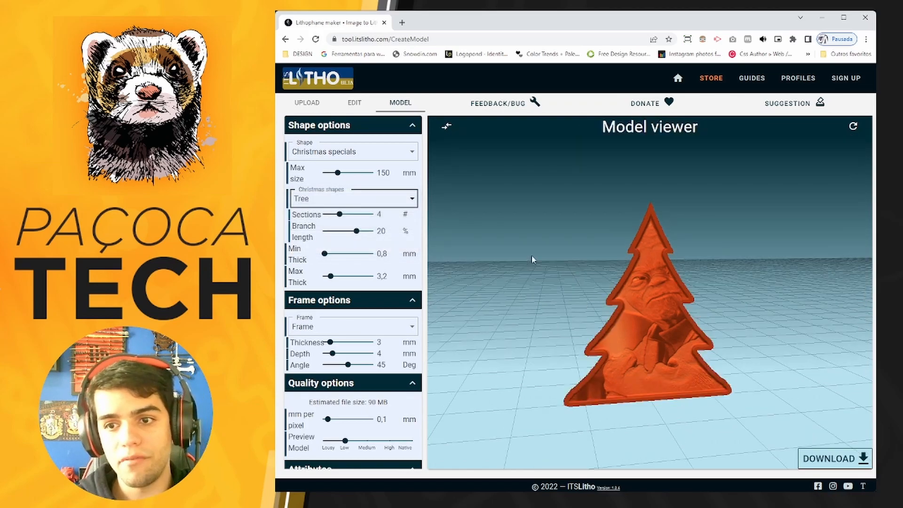
pyautogui.click(366, 203)
pyautogui.click(333, 240)
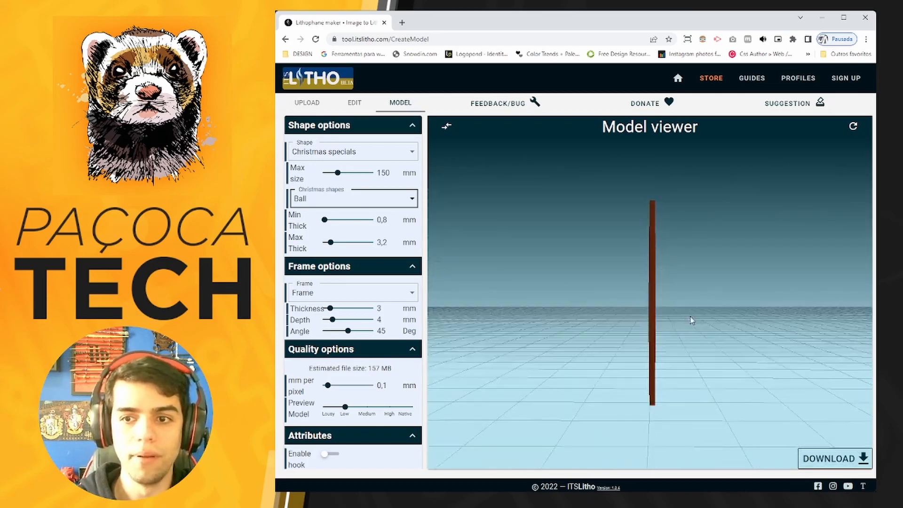
# Try the Heart shape for the lithophane.
pyautogui.click(351, 152)
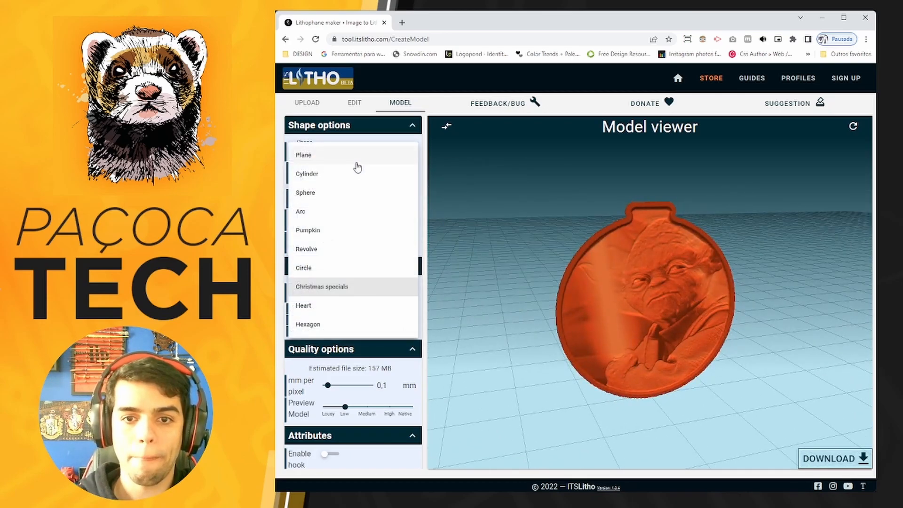
pyautogui.click(322, 306)
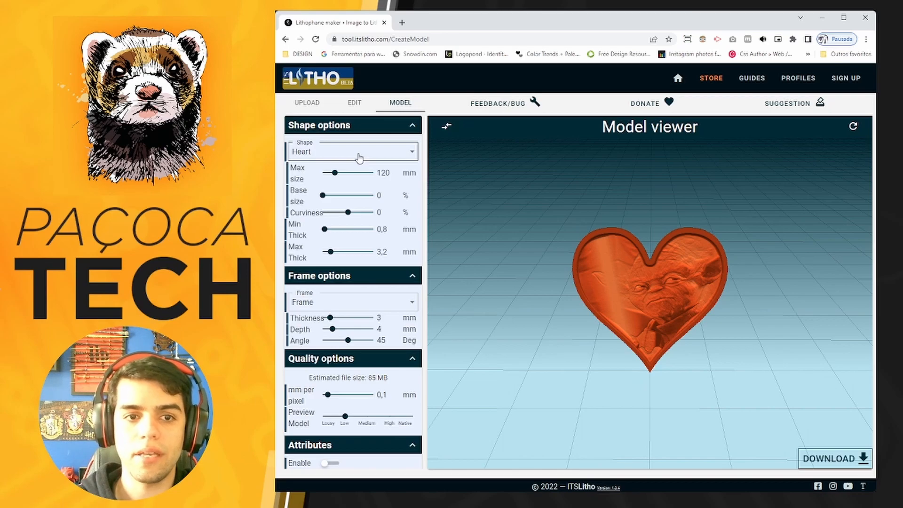
# Try the Hexagon shape for the lithophane, setting its number of sides to 7 and then 5.
pyautogui.click(359, 157)
pyautogui.click(334, 329)
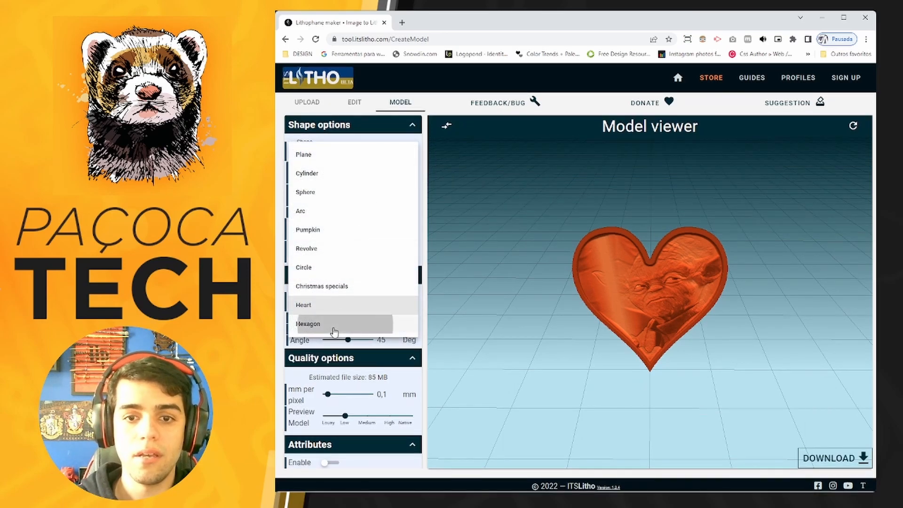
pyautogui.moveTo(602, 363); pyautogui.dragTo(593, 342)
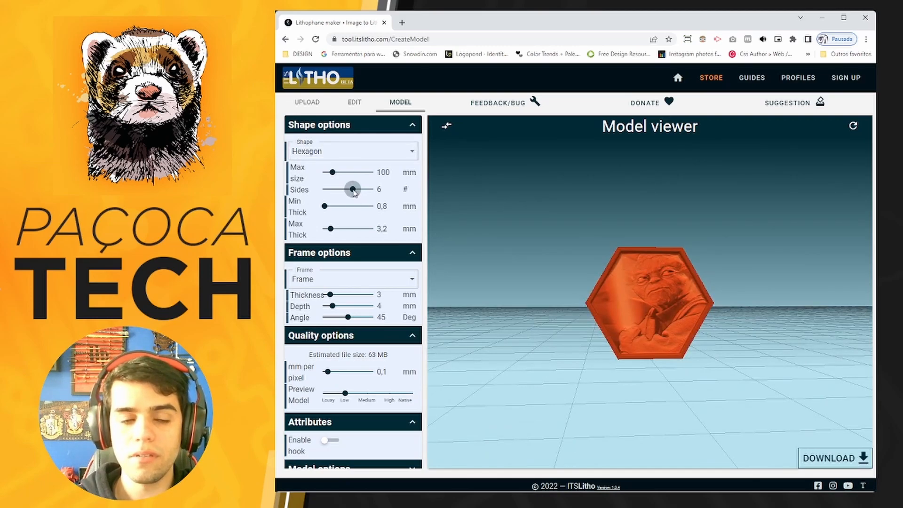
pyautogui.moveTo(353, 190); pyautogui.dragTo(363, 189)
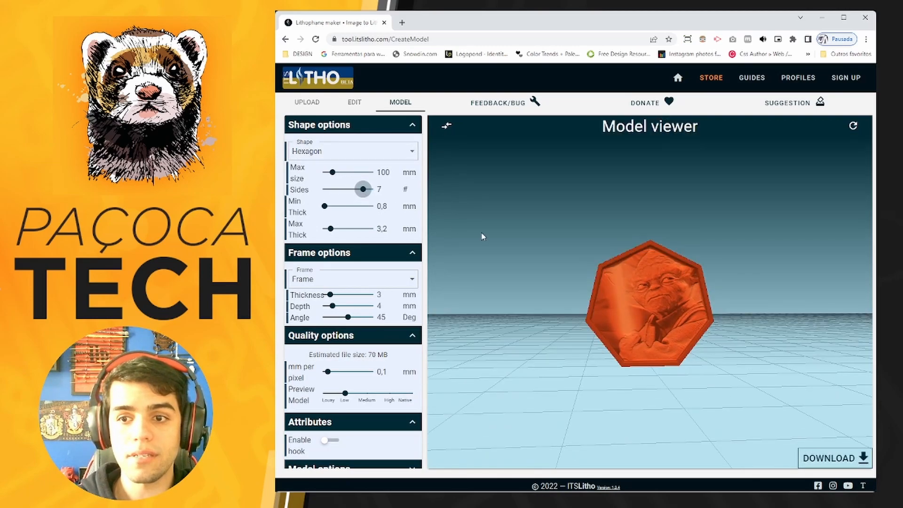
pyautogui.moveTo(364, 190); pyautogui.dragTo(343, 189)
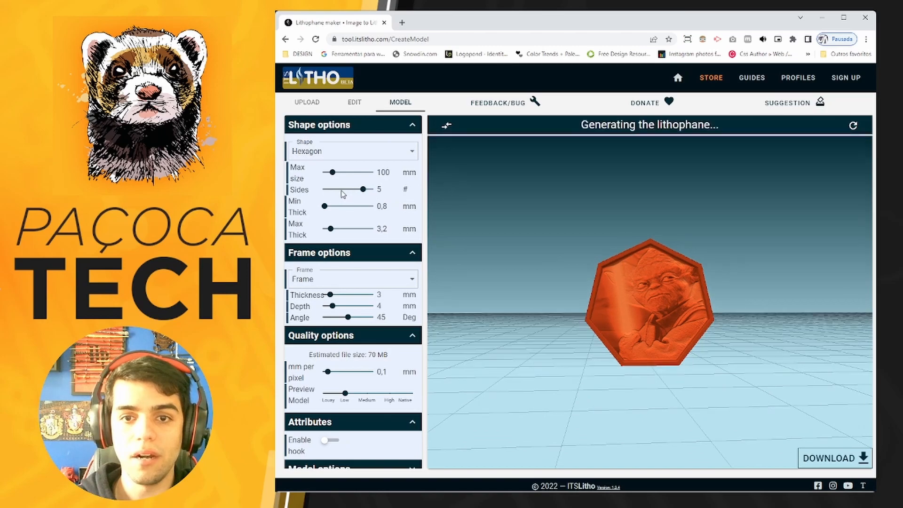
# Set the lithophane's shape to Arc.
pyautogui.click(329, 153)
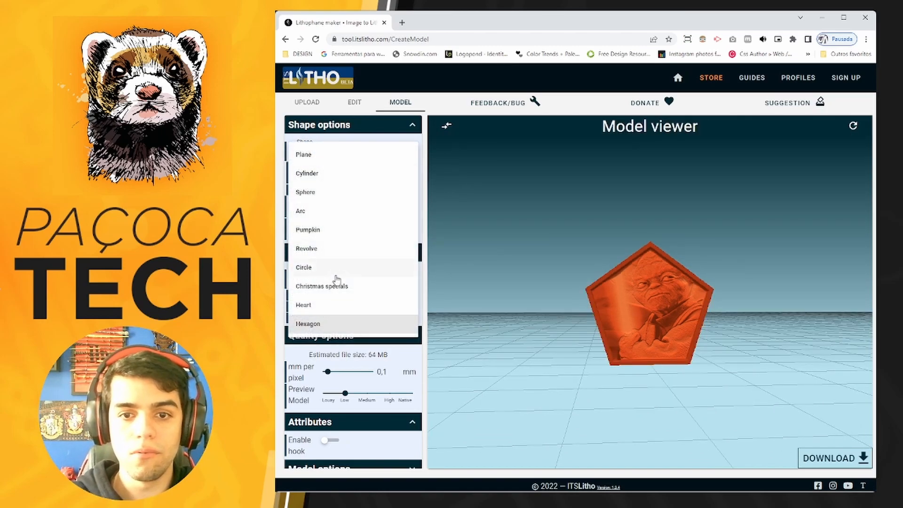
pyautogui.click(326, 216)
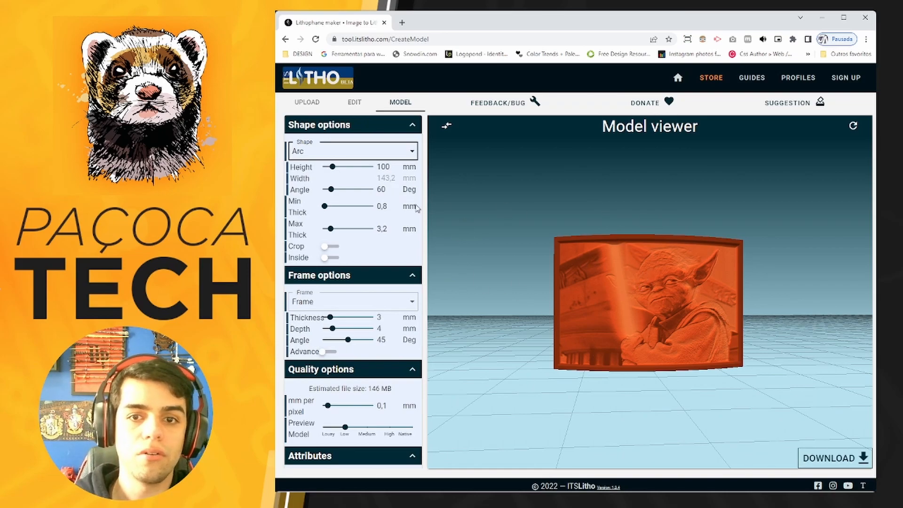
# Set the arc lithophane's height to 120 mm.
pyautogui.doubleClick(386, 166)
pyautogui.write('120')
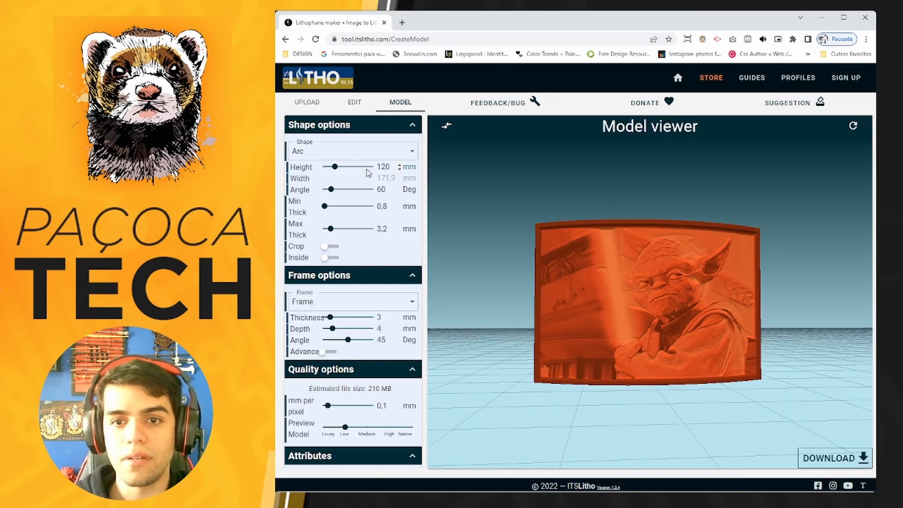
pyautogui.moveTo(646, 306); pyautogui.dragTo(657, 343)
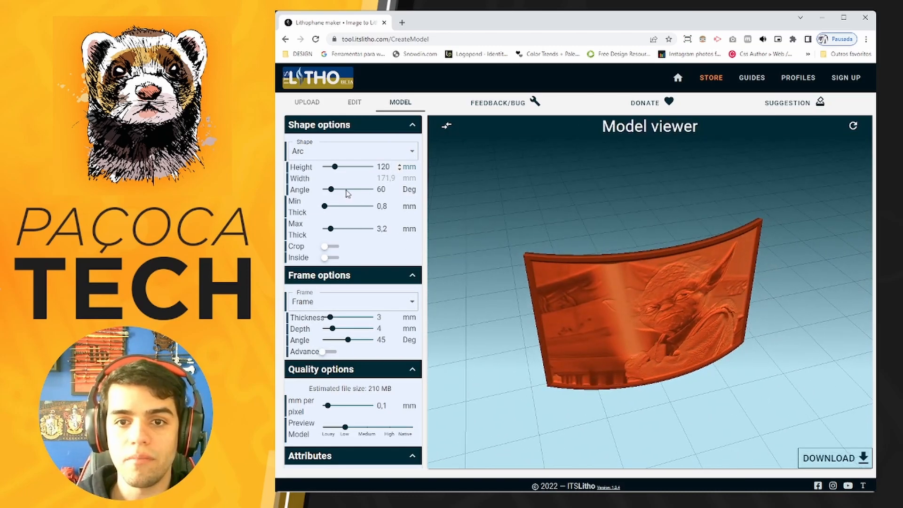
pyautogui.moveTo(594, 265); pyautogui.dragTo(633, 292)
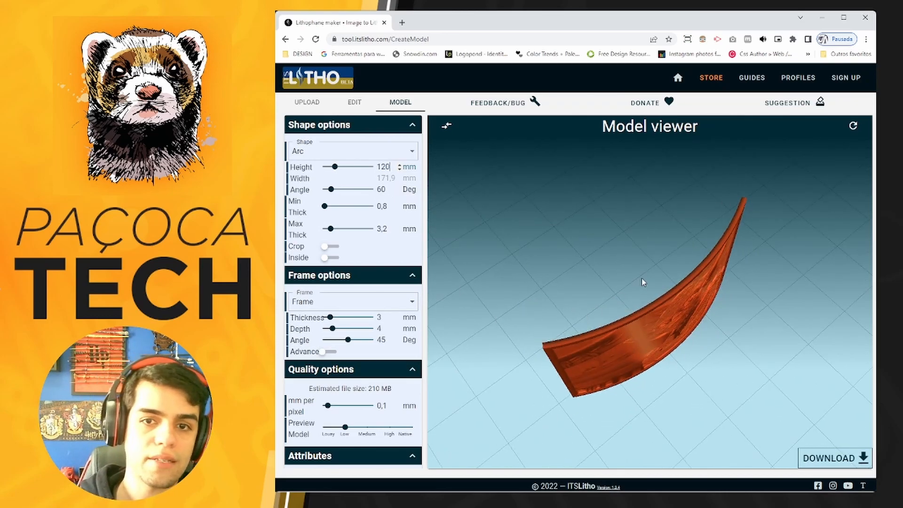
pyautogui.moveTo(579, 329); pyautogui.dragTo(610, 294)
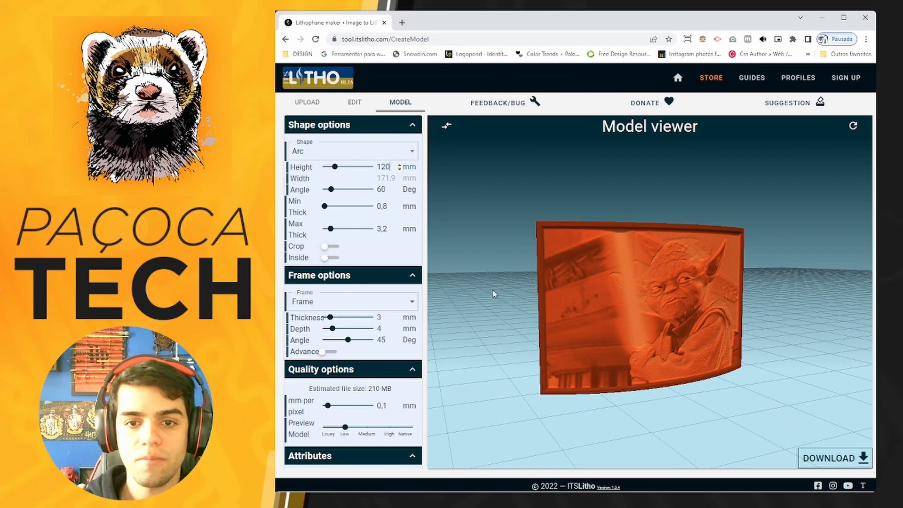
pyautogui.moveTo(709, 369); pyautogui.dragTo(560, 362)
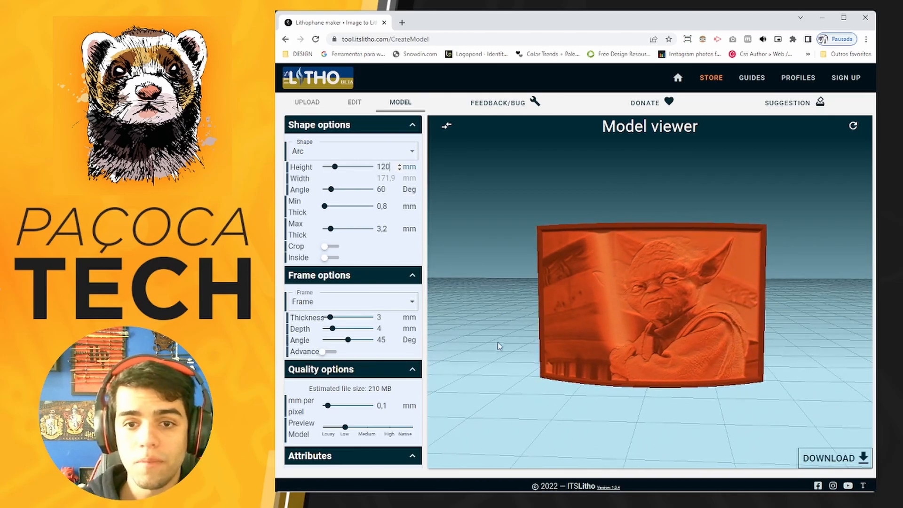
# Collapse the shape options, try the lithophane with its frame set to None, and restore the Frame style.
pyautogui.click(351, 126)
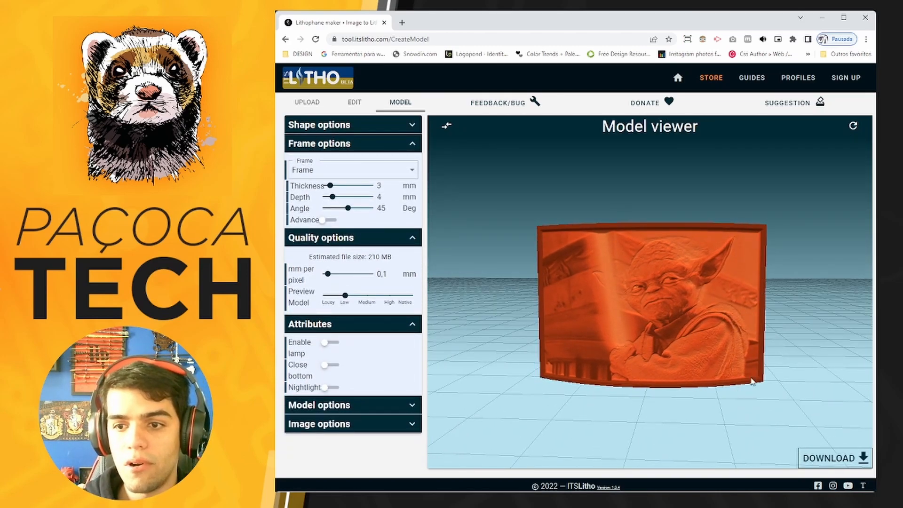
pyautogui.click(320, 168)
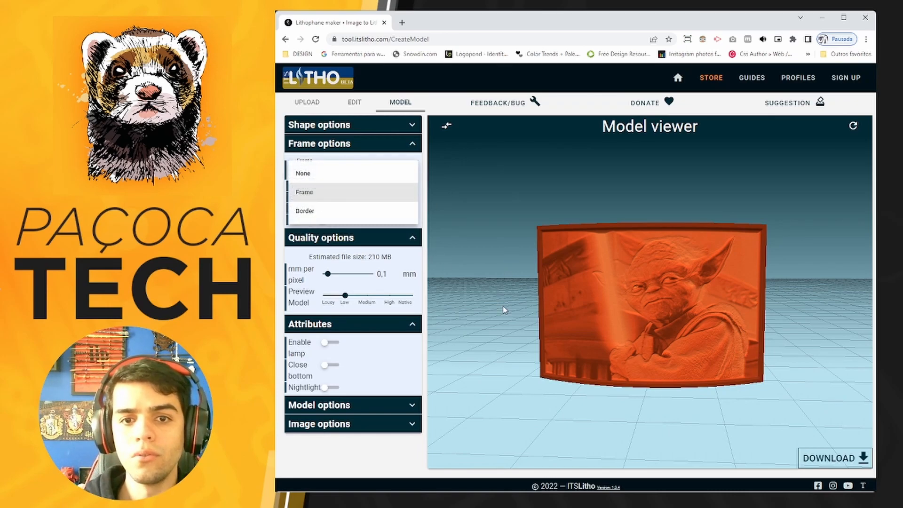
pyautogui.click(504, 311)
pyautogui.click(322, 175)
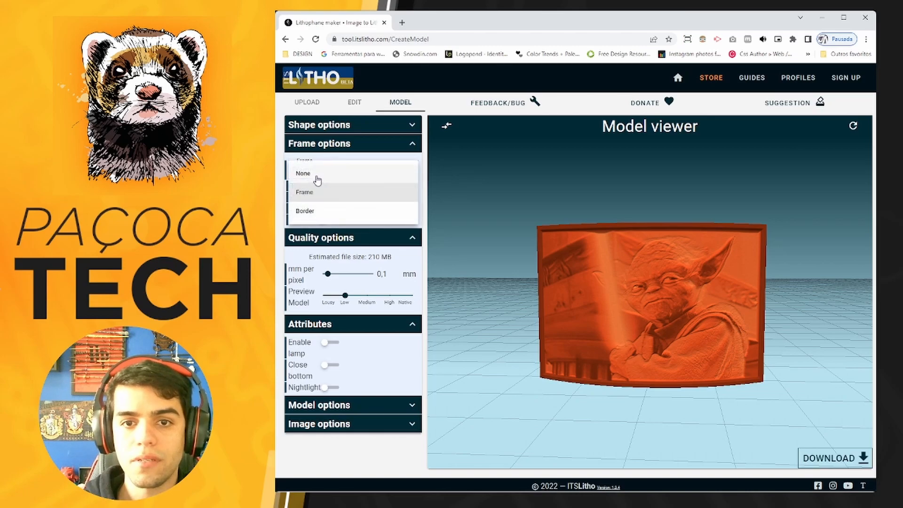
pyautogui.click(316, 178)
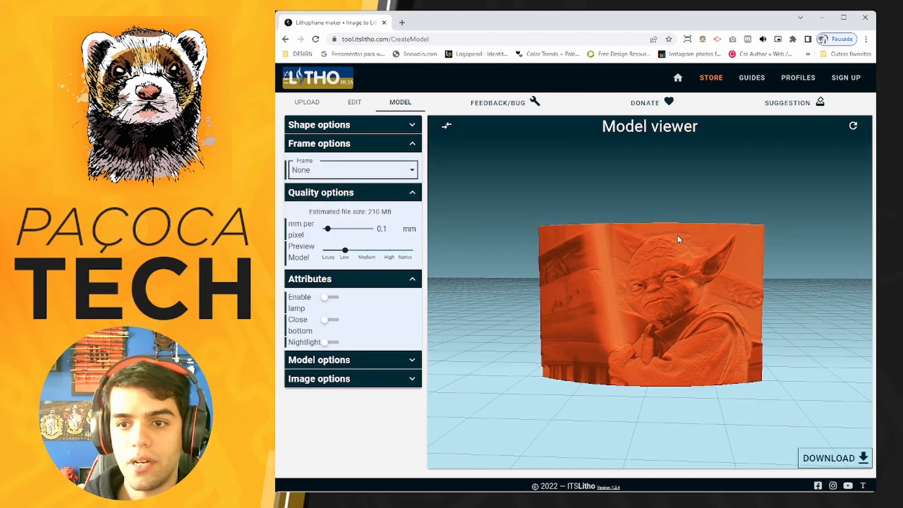
pyautogui.click(345, 175)
pyautogui.click(339, 198)
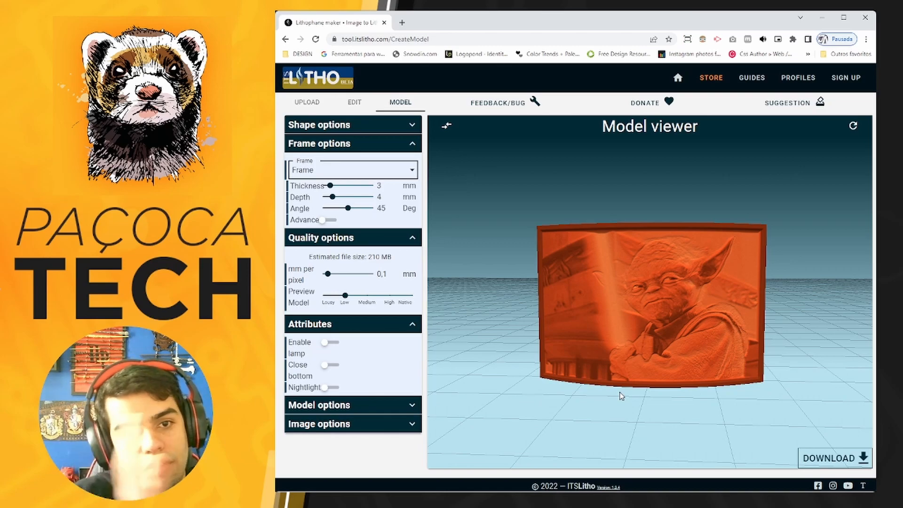
# Try the Border style around the lithophane, inspect its edge up close, and switch back to Frame.
pyautogui.click(341, 170)
pyautogui.click(317, 216)
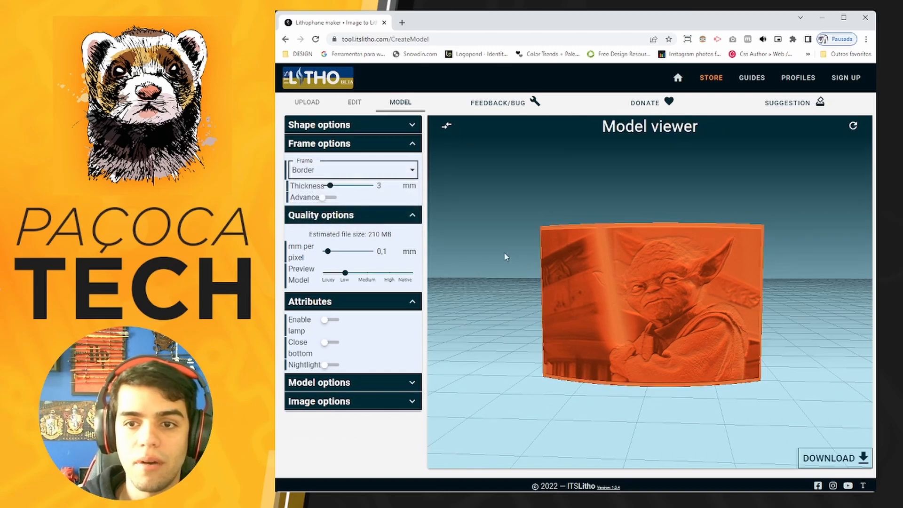
pyautogui.moveTo(658, 284); pyautogui.dragTo(617, 284)
pyautogui.scroll(10, 617, 283)
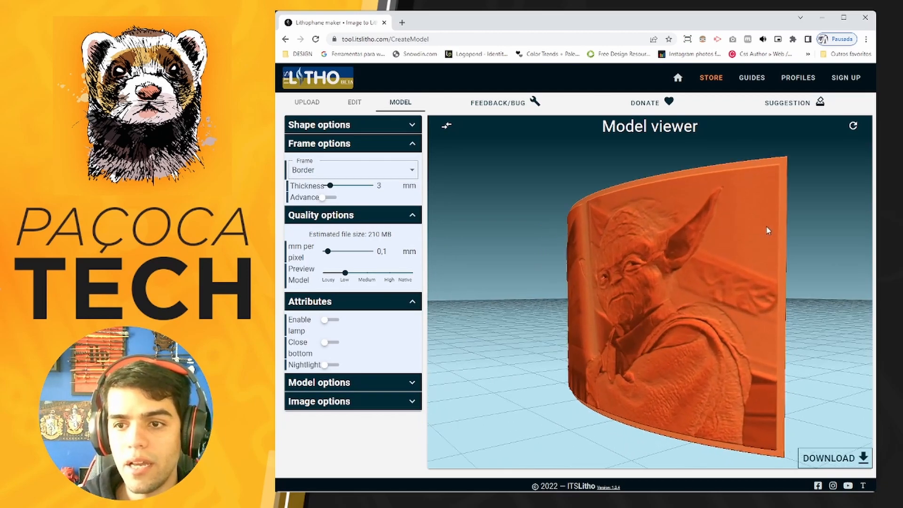
pyautogui.scroll(-8, 790, 216)
pyautogui.scroll(10, 697, 235)
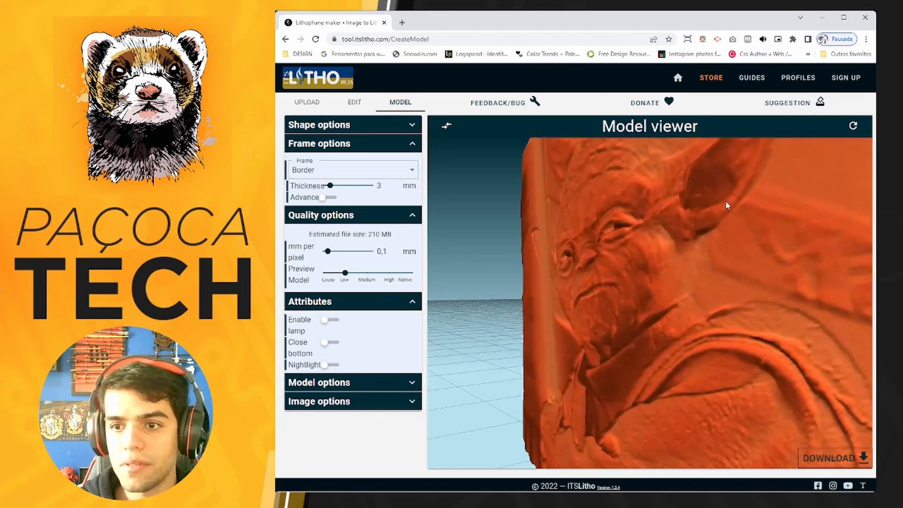
pyautogui.scroll(-6, 728, 224)
pyautogui.scroll(4, 725, 212)
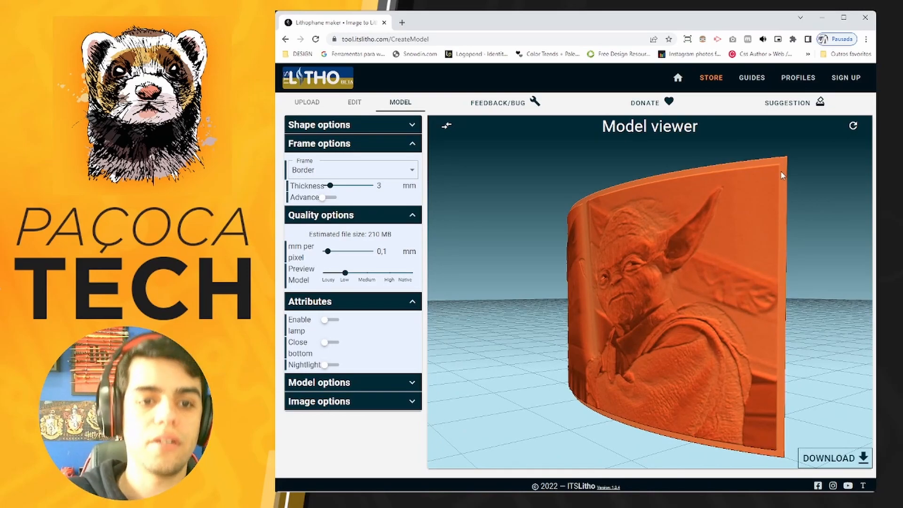
pyautogui.moveTo(743, 202); pyautogui.dragTo(521, 205)
pyautogui.click(353, 170)
pyautogui.click(313, 208)
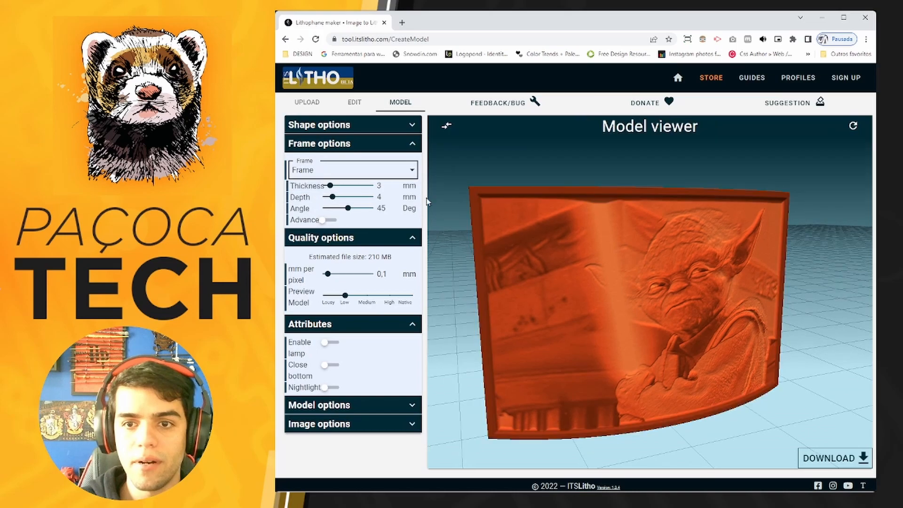
# Compare the Border style with the Frame style once more, ending on Frame.
pyautogui.click(374, 174)
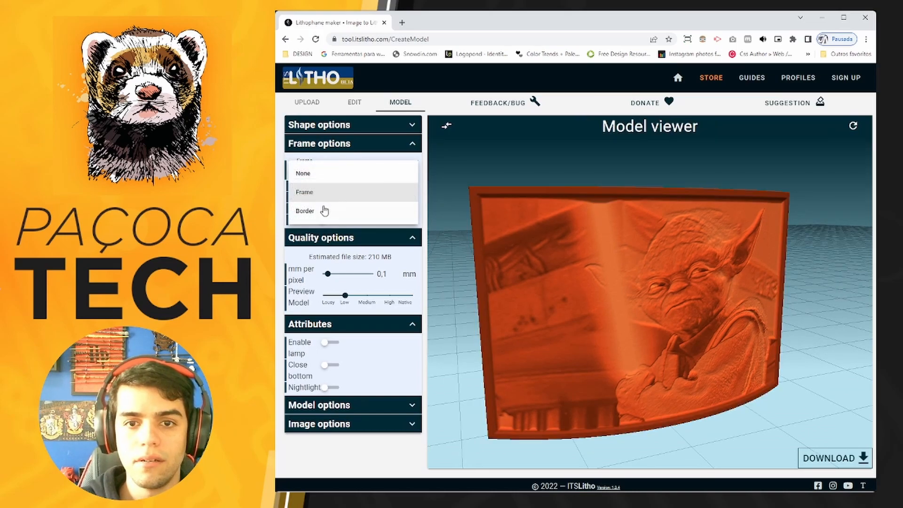
pyautogui.click(325, 210)
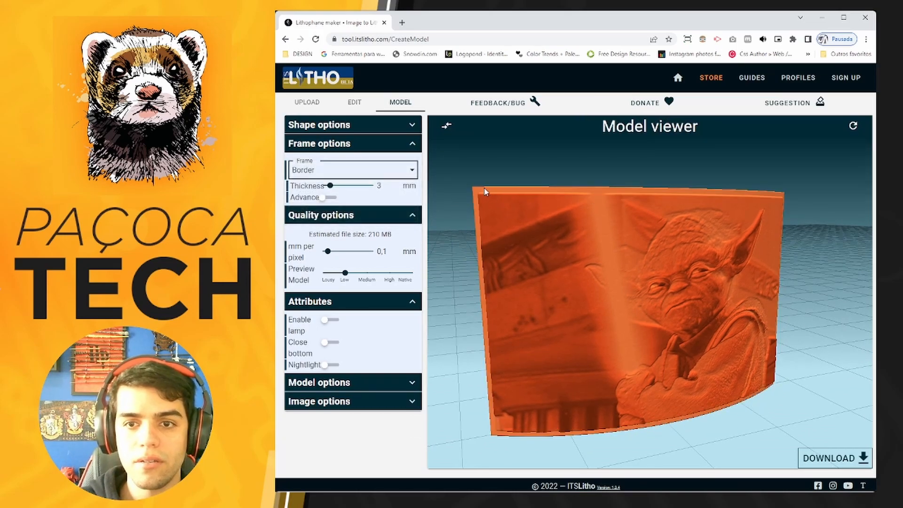
pyautogui.click(361, 177)
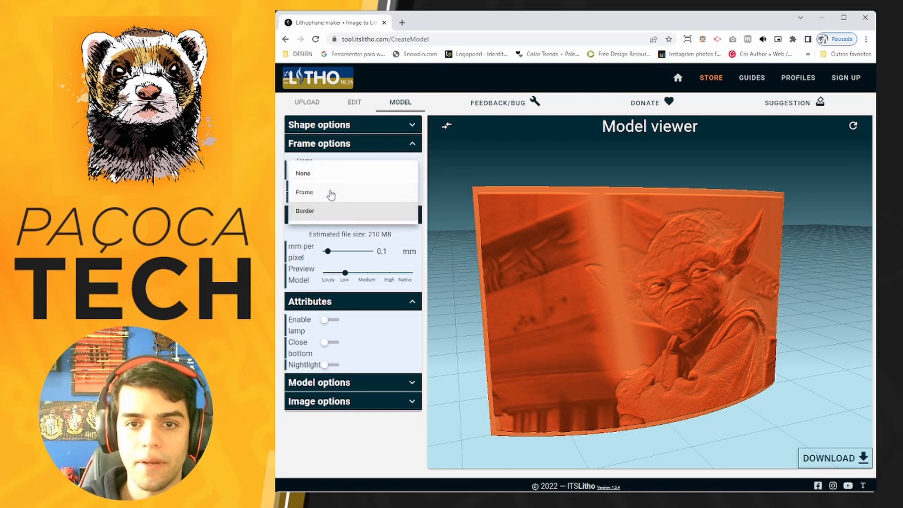
pyautogui.click(331, 193)
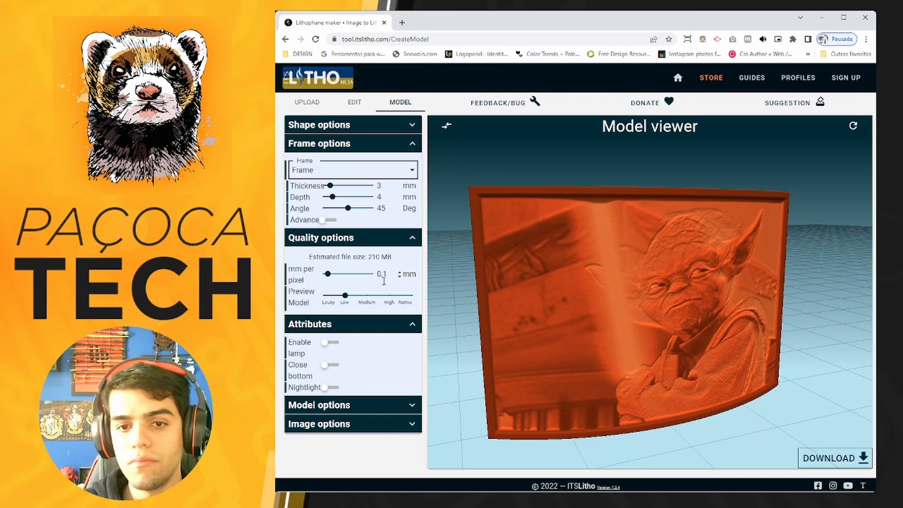
# Enable the lamp attribute and inspect the bulb fitter and its connectors behind the arc.
pyautogui.moveTo(665, 301)
pyautogui.mouseDown()
pyautogui.moveTo(656, 296)
pyautogui.moveTo(658, 313)
pyautogui.moveTo(665, 293)
pyautogui.mouseUp()
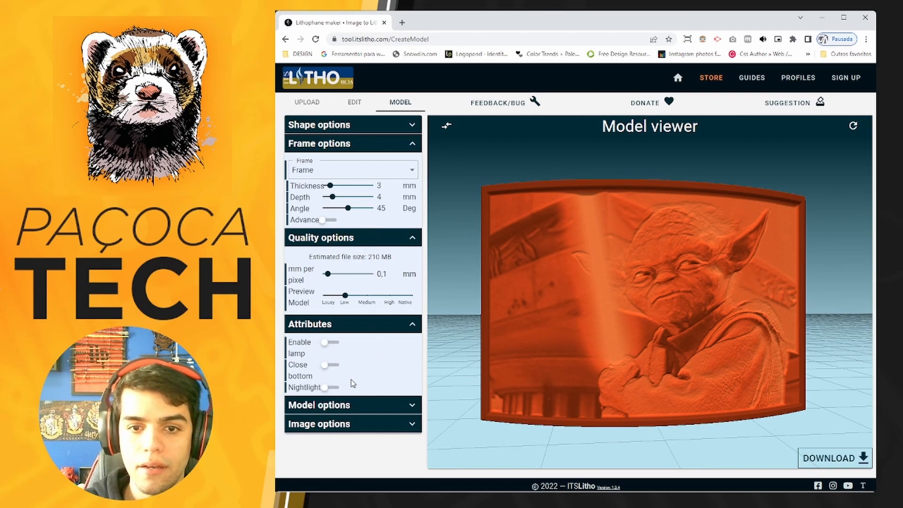
pyautogui.click(332, 347)
pyautogui.scroll(-6, 475, 332)
pyautogui.moveTo(591, 353); pyautogui.dragTo(605, 324)
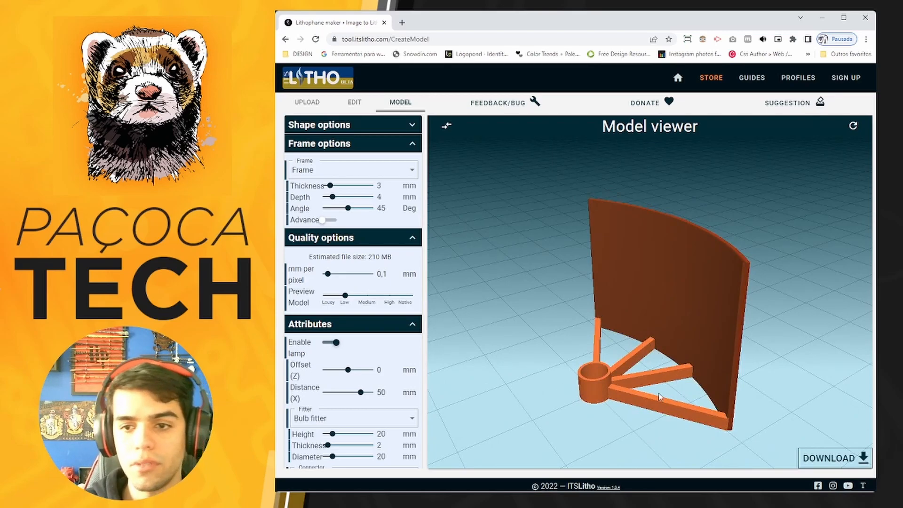
pyautogui.click(393, 420)
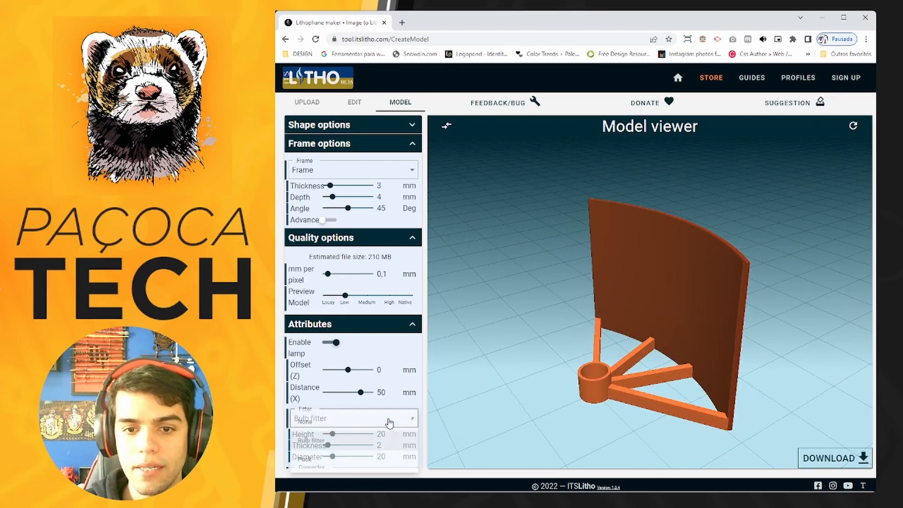
pyautogui.click(537, 374)
pyautogui.moveTo(538, 373); pyautogui.dragTo(611, 350)
pyautogui.moveTo(619, 400); pyautogui.dragTo(540, 389)
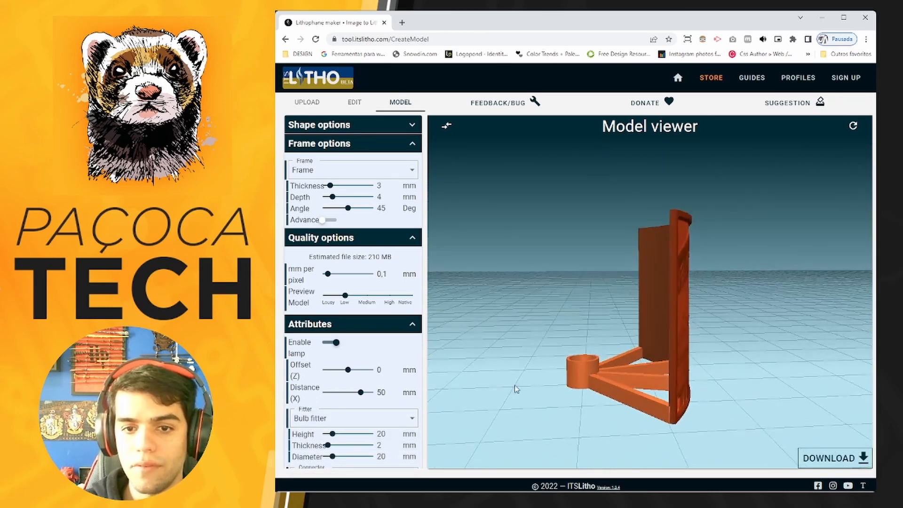
# Try a lamp Z offset of -60,7 mm and return it to 0 mm.
pyautogui.moveTo(349, 371); pyautogui.dragTo(334, 373)
pyautogui.moveTo(472, 379); pyautogui.dragTo(578, 389)
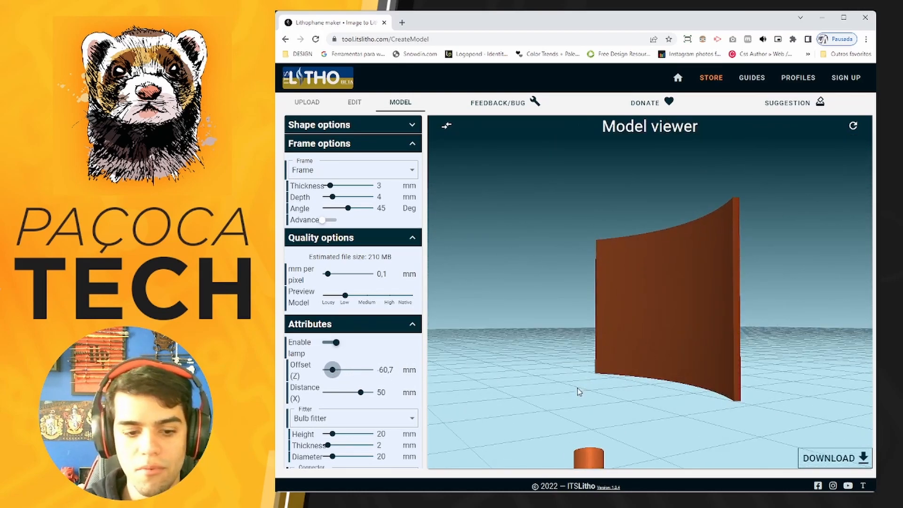
pyautogui.moveTo(332, 372); pyautogui.dragTo(338, 370)
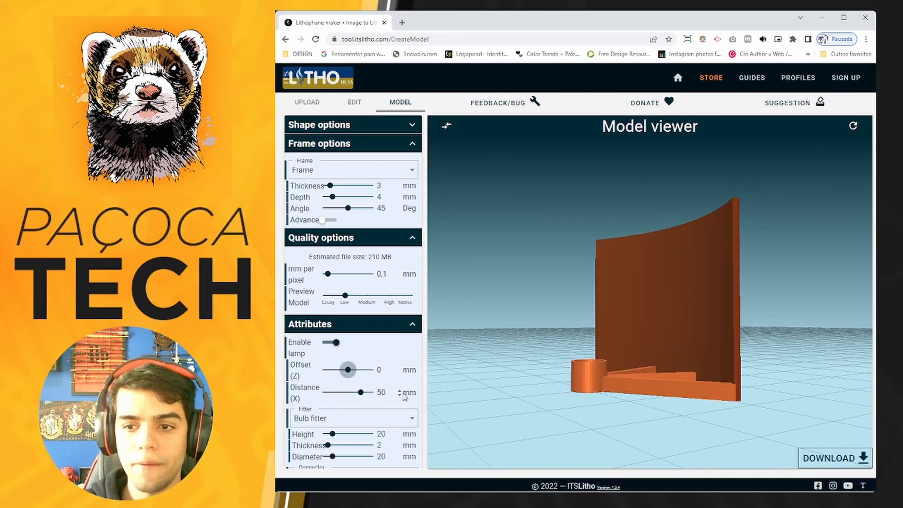
# Try a lamp X distance of 13,6 mm and settle on 35,9 mm.
pyautogui.moveTo(361, 392)
pyautogui.mouseDown()
pyautogui.moveTo(341, 393)
pyautogui.moveTo(351, 392)
pyautogui.mouseUp()
pyautogui.moveTo(441, 408); pyautogui.dragTo(492, 448)
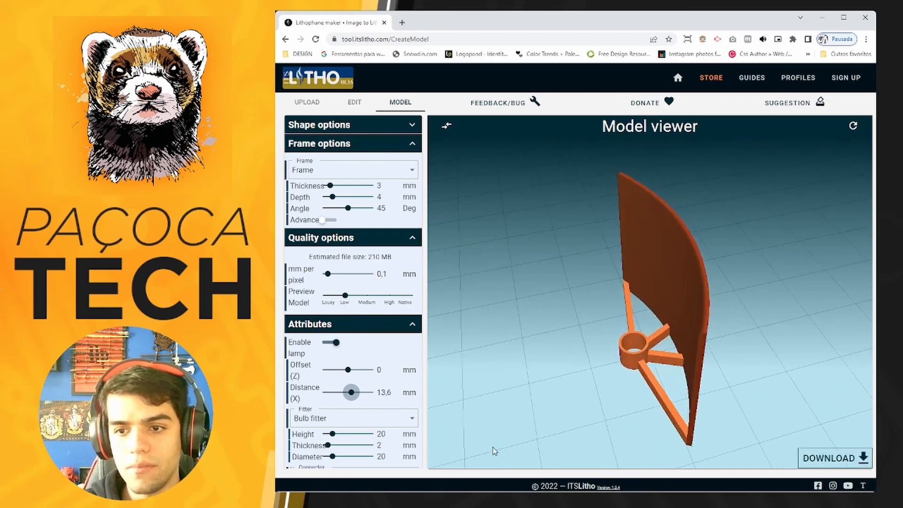
pyautogui.click(360, 393)
pyautogui.moveTo(360, 396); pyautogui.dragTo(358, 396)
pyautogui.moveTo(583, 403); pyautogui.dragTo(513, 374)
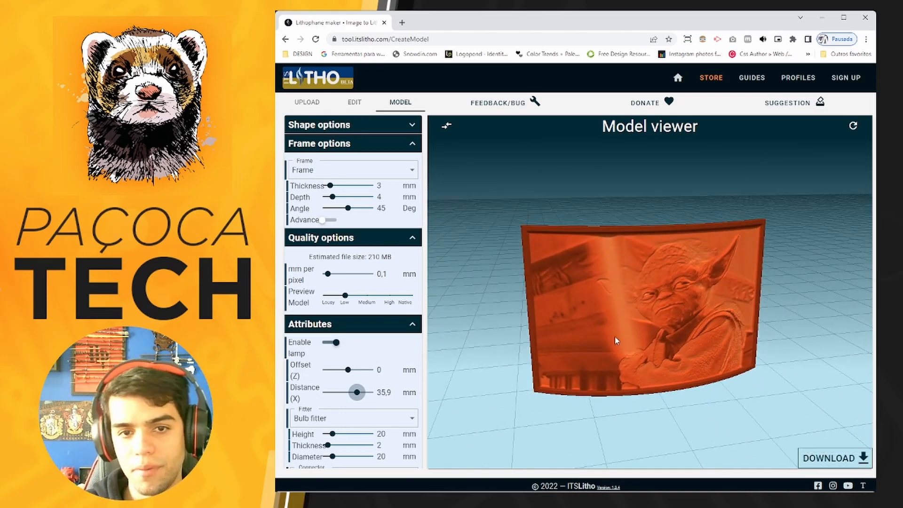
# Try the Puck fitter for the lamp and switch back to Bulb fitter.
pyautogui.scroll(-2, 375, 329)
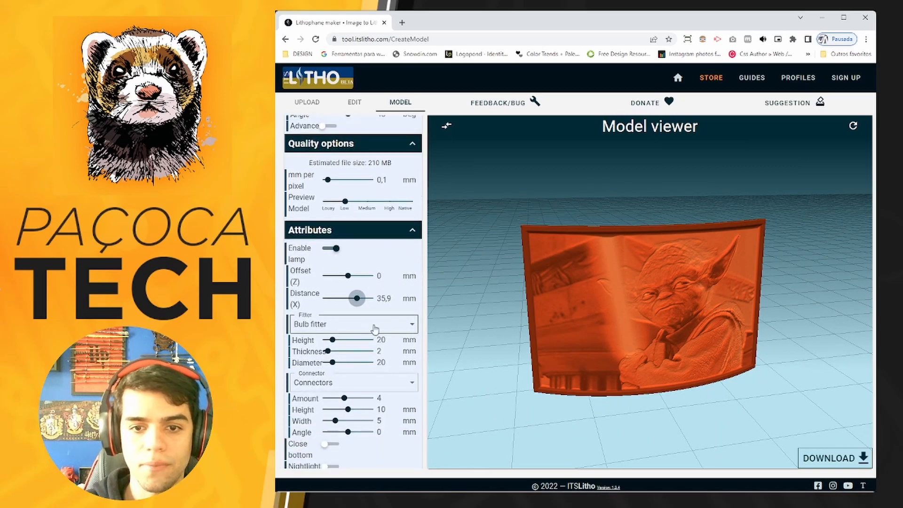
pyautogui.scroll(-1, 375, 329)
pyautogui.moveTo(514, 356); pyautogui.dragTo(558, 362)
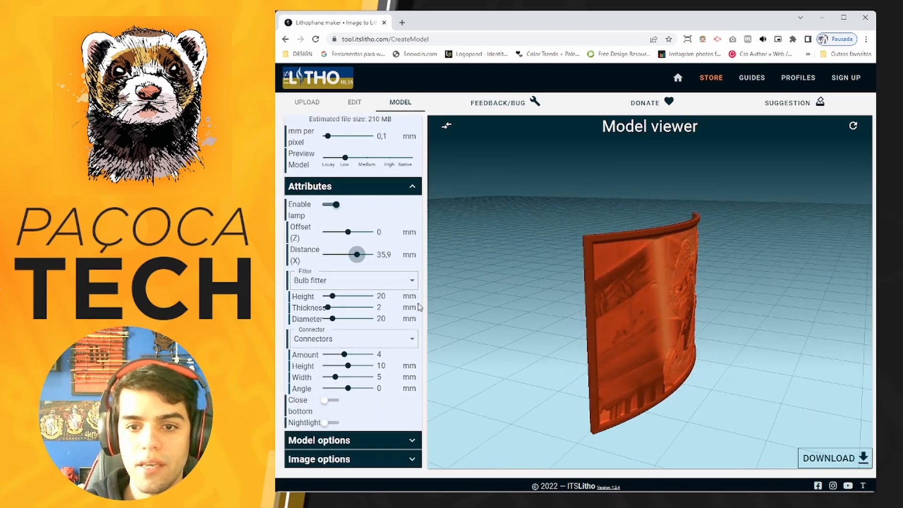
pyautogui.click(375, 278)
pyautogui.moveTo(497, 334); pyautogui.dragTo(568, 354)
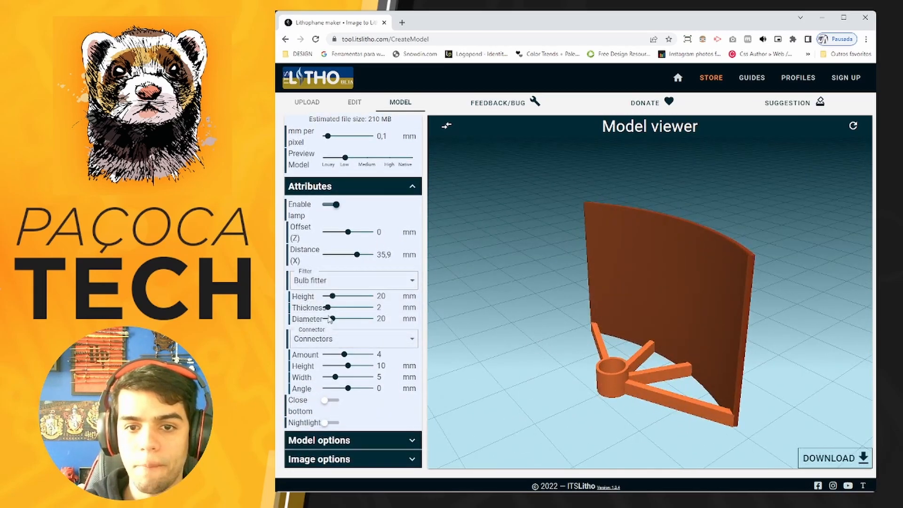
pyautogui.click(338, 281)
pyautogui.click(322, 319)
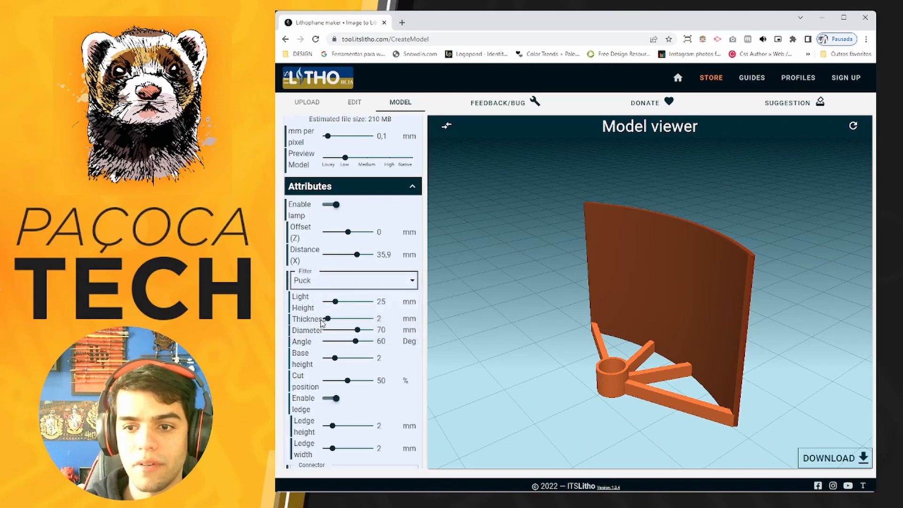
pyautogui.moveTo(478, 356)
pyautogui.mouseDown()
pyautogui.moveTo(473, 376)
pyautogui.moveTo(492, 365)
pyautogui.mouseUp()
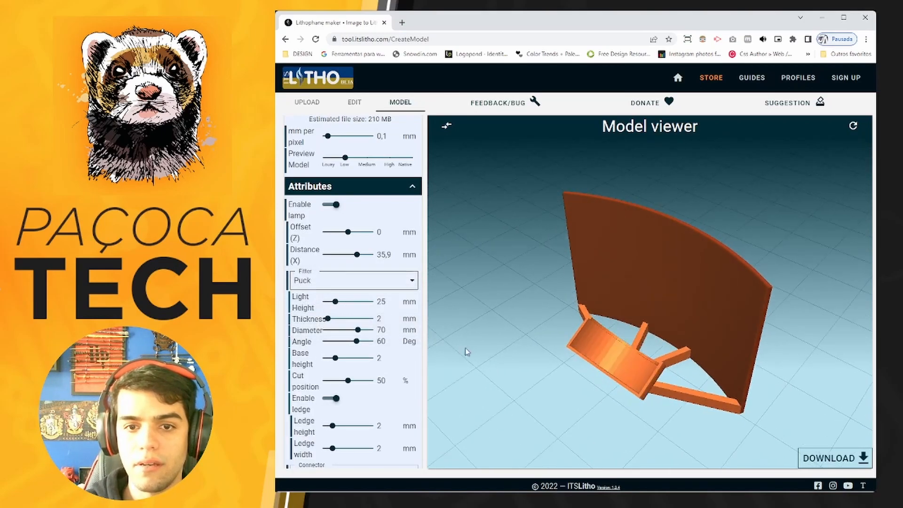
pyautogui.click(337, 281)
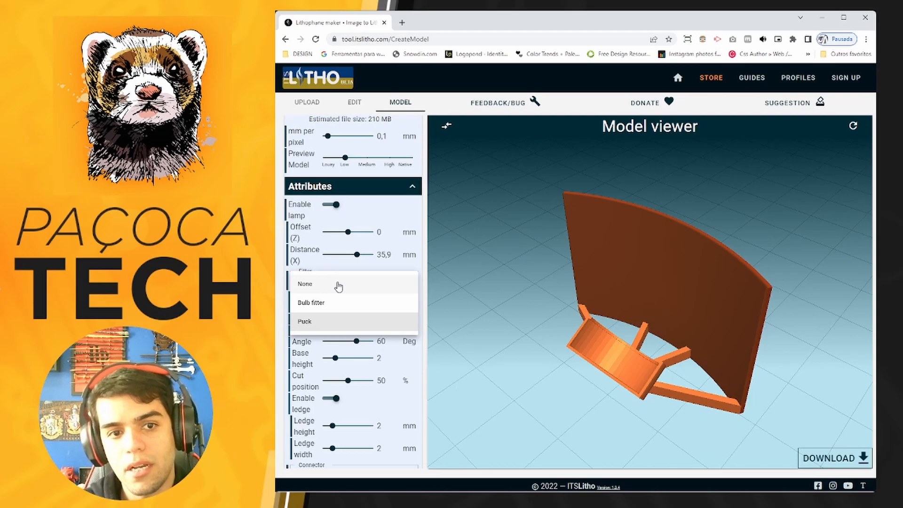
pyautogui.click(316, 303)
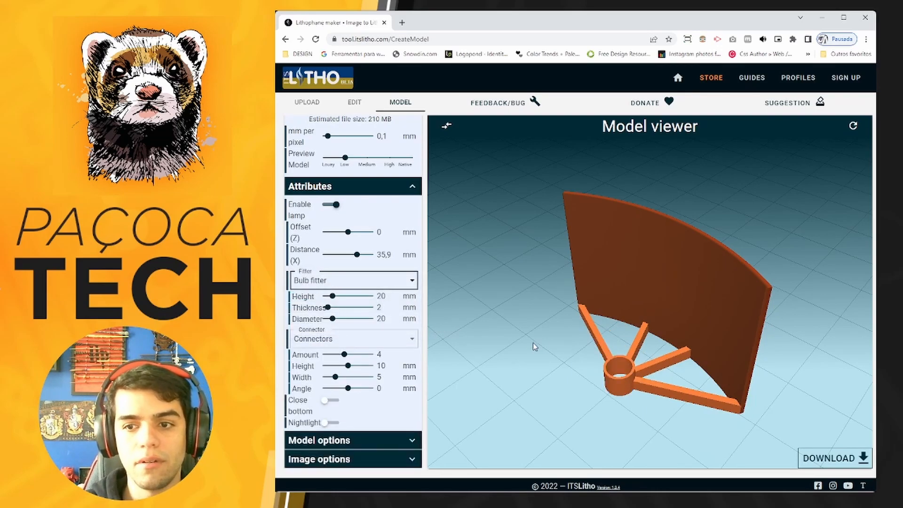
# Try None as the lamp's connector type and switch it back to Connectors.
pyautogui.click(367, 344)
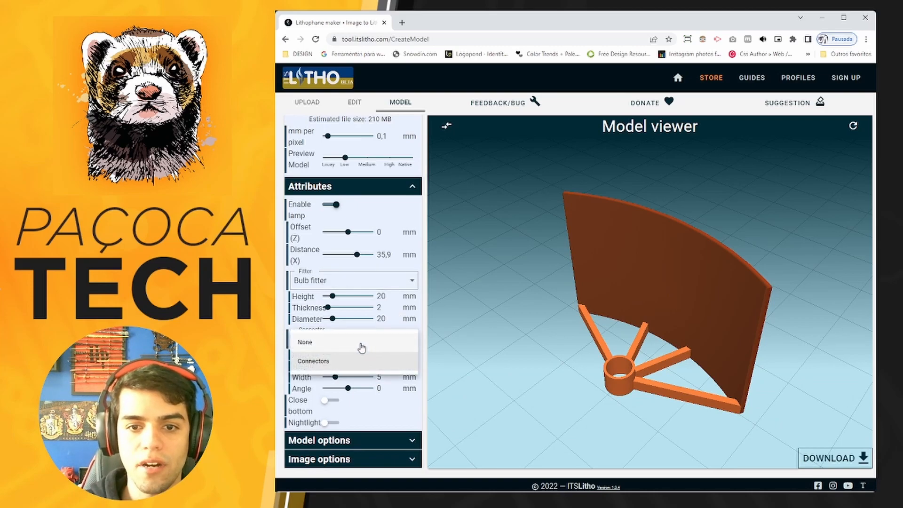
pyautogui.click(359, 345)
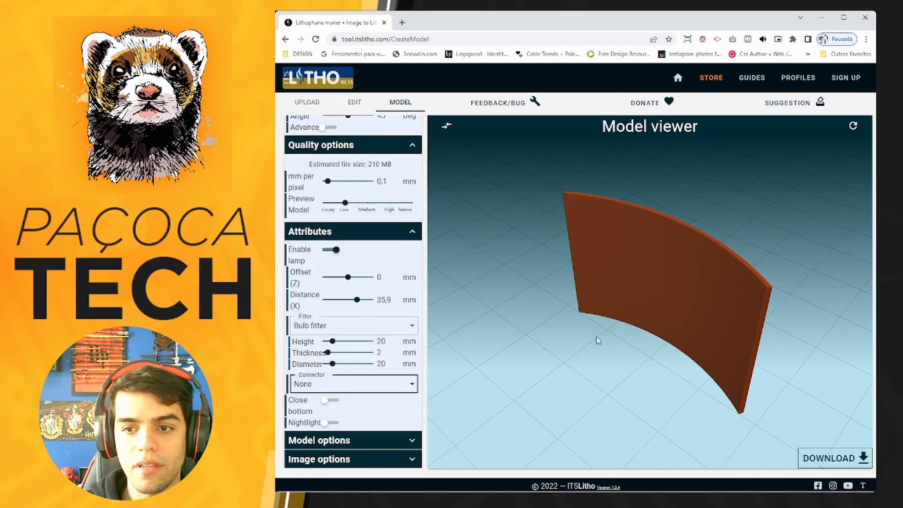
pyautogui.click(320, 386)
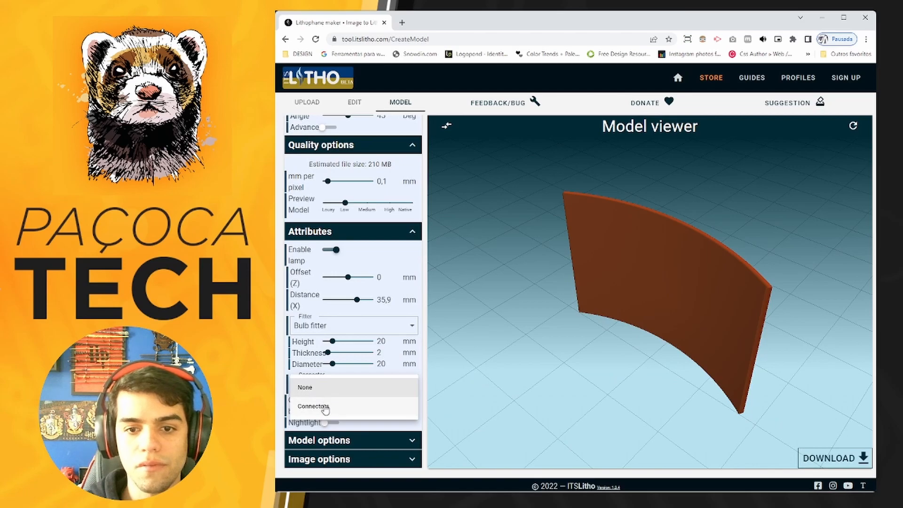
pyautogui.click(316, 405)
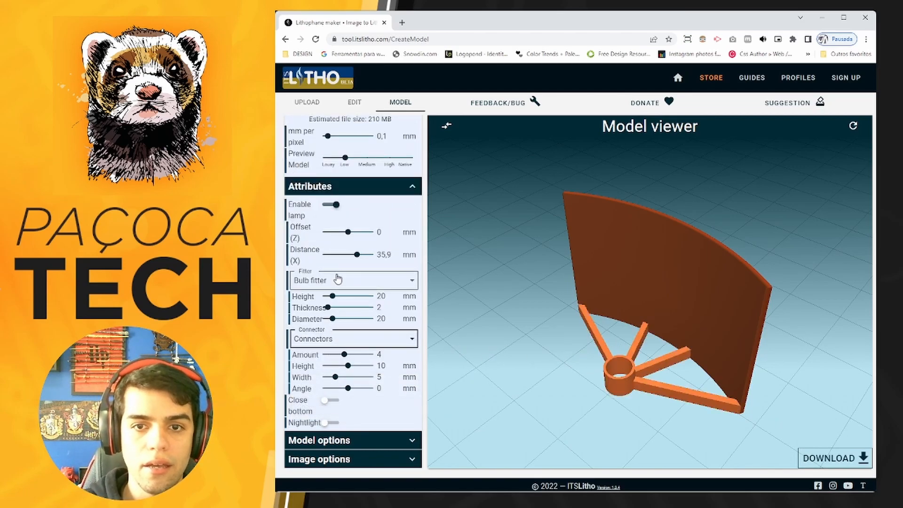
# Disable the lamp attribute, then try the closed bottom on the arc and turn it back off.
pyautogui.click(335, 204)
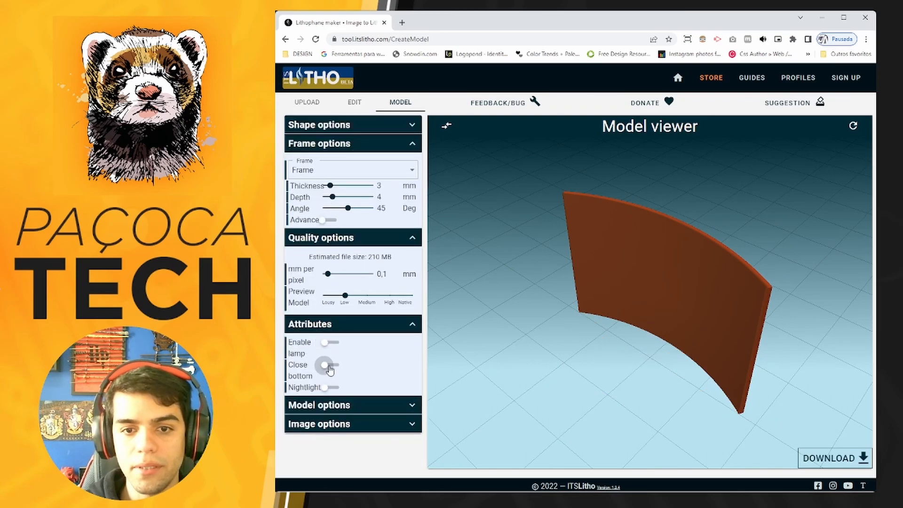
pyautogui.click(330, 367)
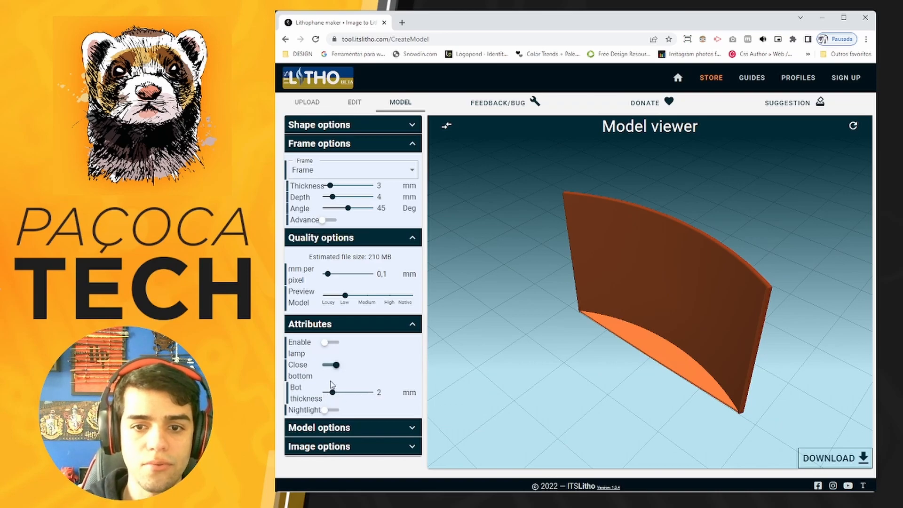
pyautogui.click(332, 365)
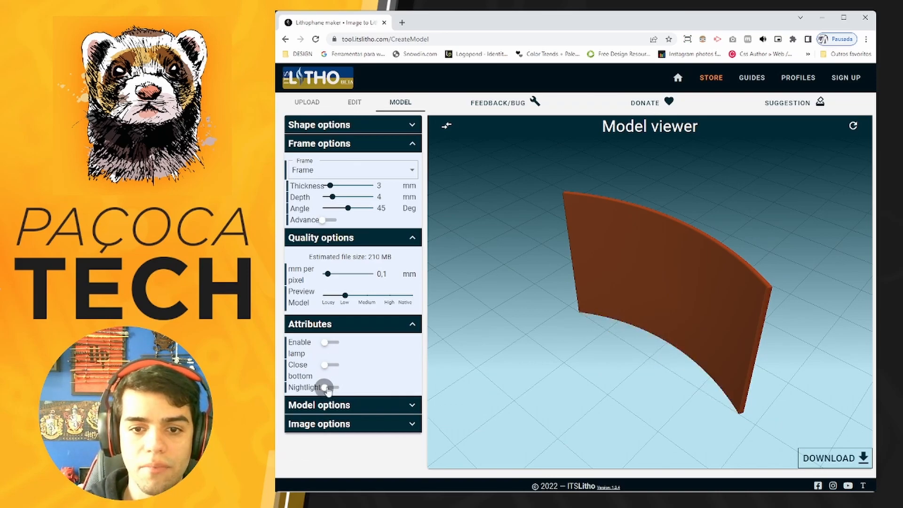
# Enable the Nightlight attribute on the arc and turn the model to its front face.
pyautogui.click(330, 388)
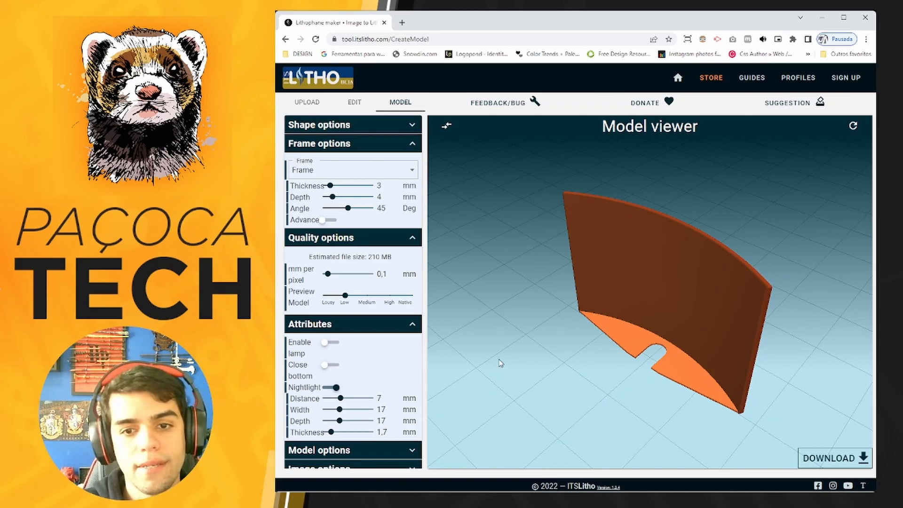
pyautogui.moveTo(677, 384); pyautogui.dragTo(518, 353)
# Expand the model options and try the No light lighting on the lithophane preview.
pyautogui.scroll(-1, 364, 336)
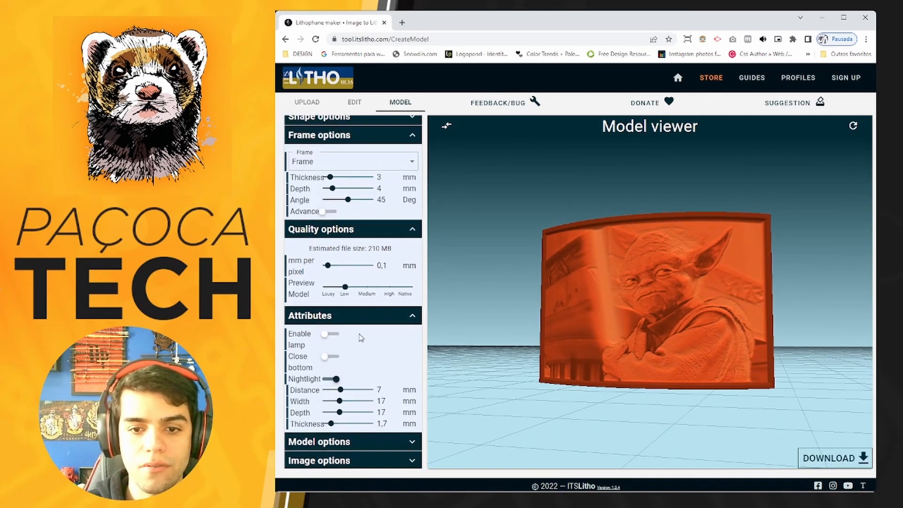
pyautogui.click(360, 441)
pyautogui.scroll(-3, 369, 329)
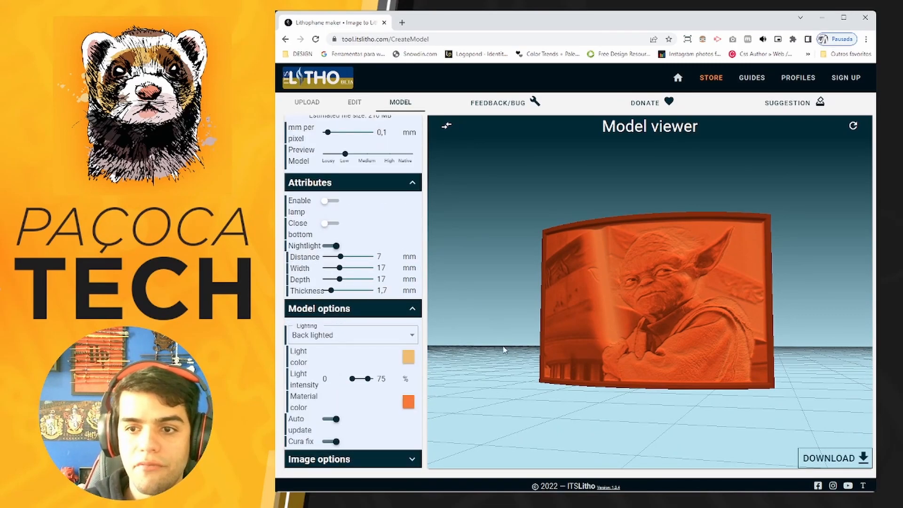
pyautogui.click(331, 335)
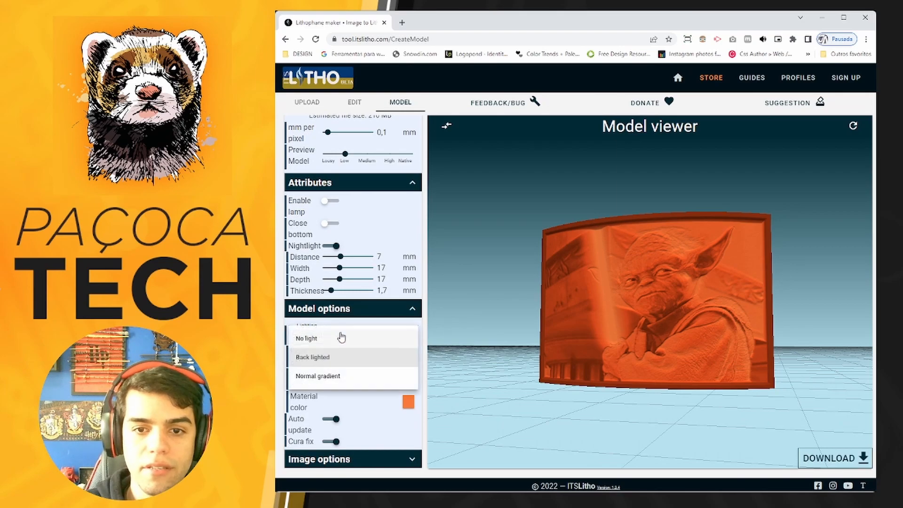
pyautogui.click(342, 338)
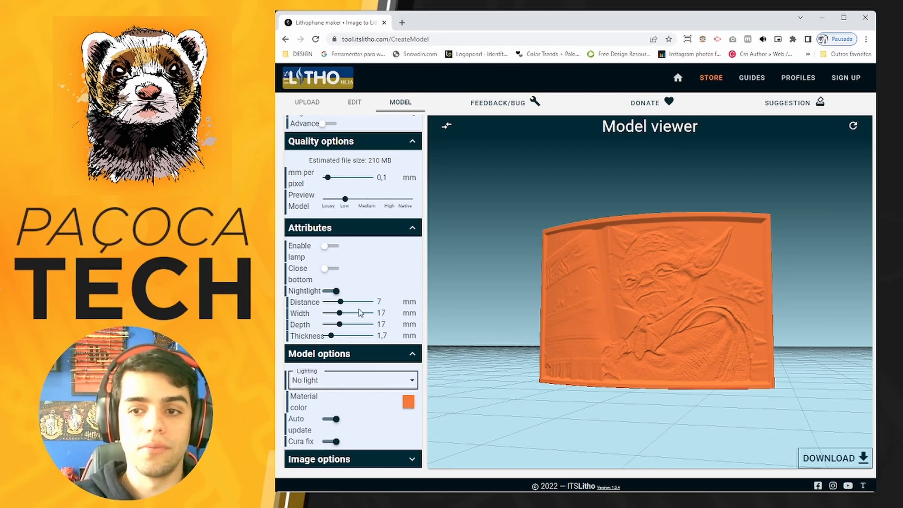
pyautogui.scroll(6, 671, 365)
pyautogui.moveTo(593, 447); pyautogui.dragTo(616, 451)
# Try the Normal gradient lighting on the lithophane preview and return it to Back lighted.
pyautogui.click(407, 384)
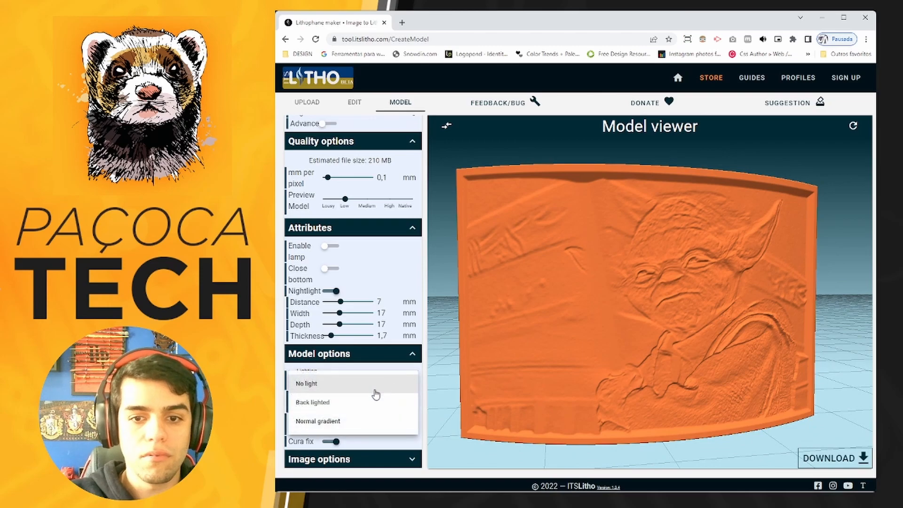
pyautogui.click(352, 424)
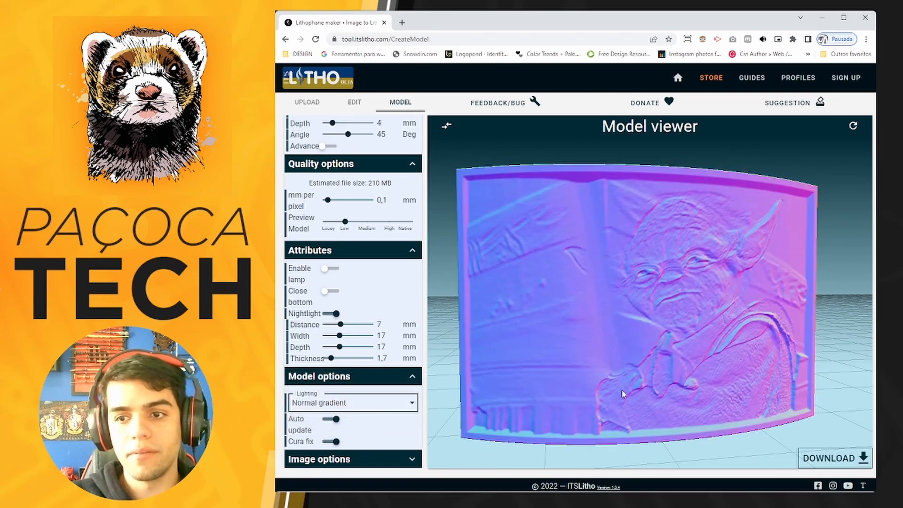
pyautogui.moveTo(710, 439); pyautogui.dragTo(642, 434)
pyautogui.click(385, 400)
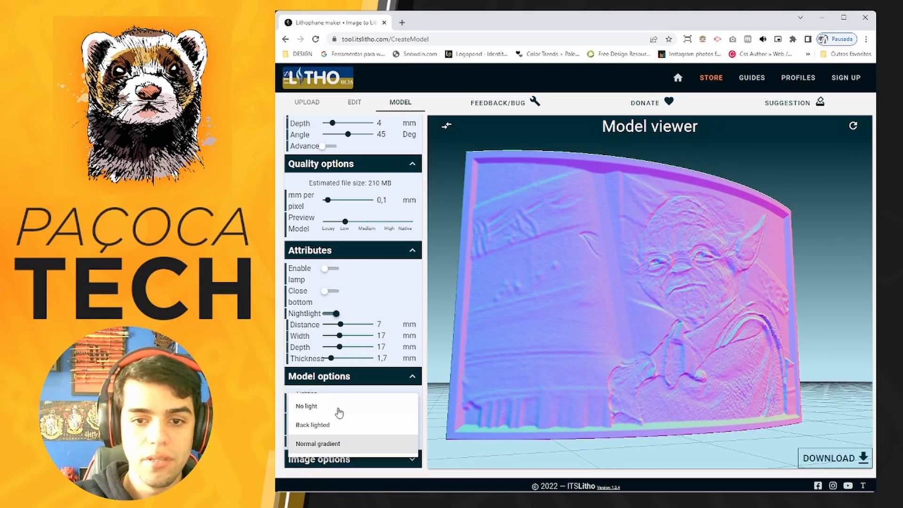
pyautogui.click(329, 425)
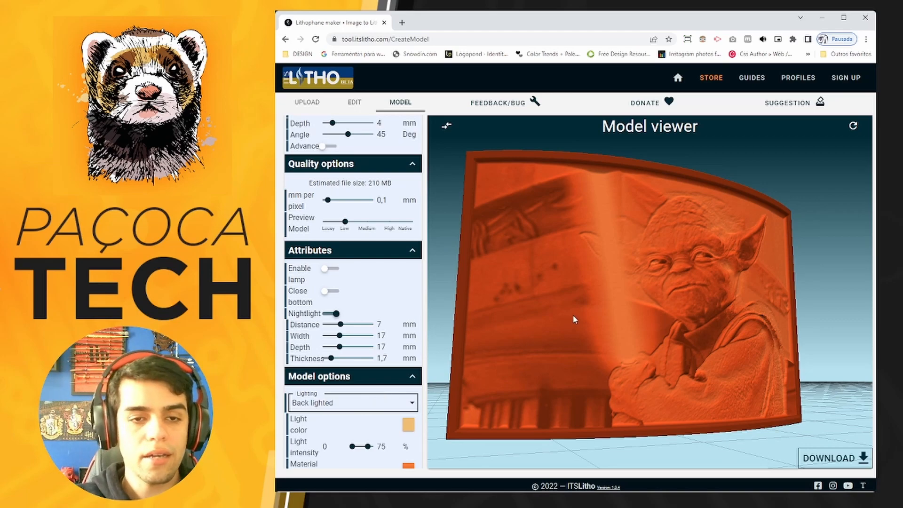
pyautogui.scroll(-2, 633, 294)
pyautogui.scroll(-2, 400, 331)
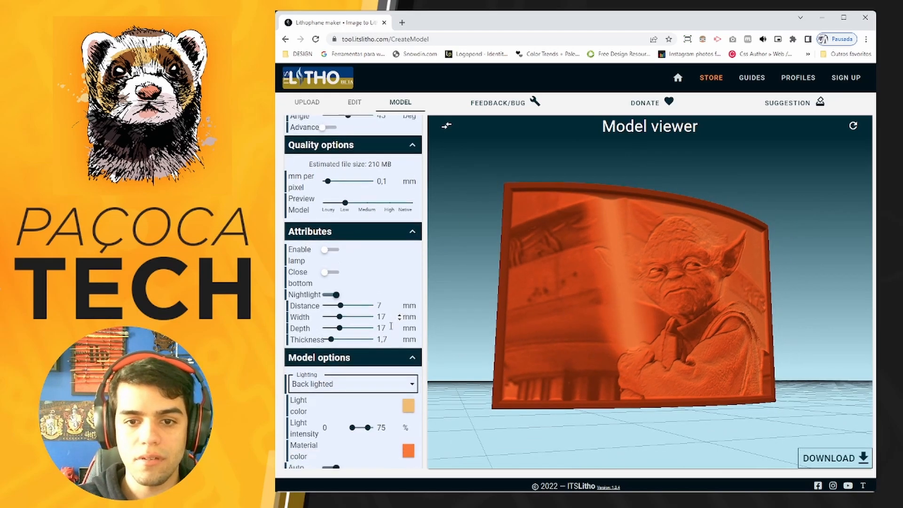
pyautogui.moveTo(680, 357); pyautogui.dragTo(668, 376)
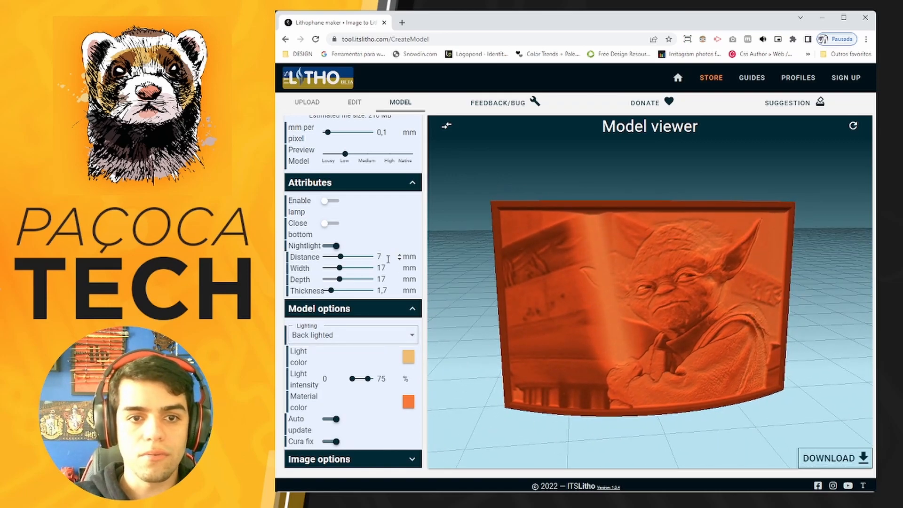
# Generate the finished lithophane and download it combined with its attribute as one model.
pyautogui.click(829, 457)
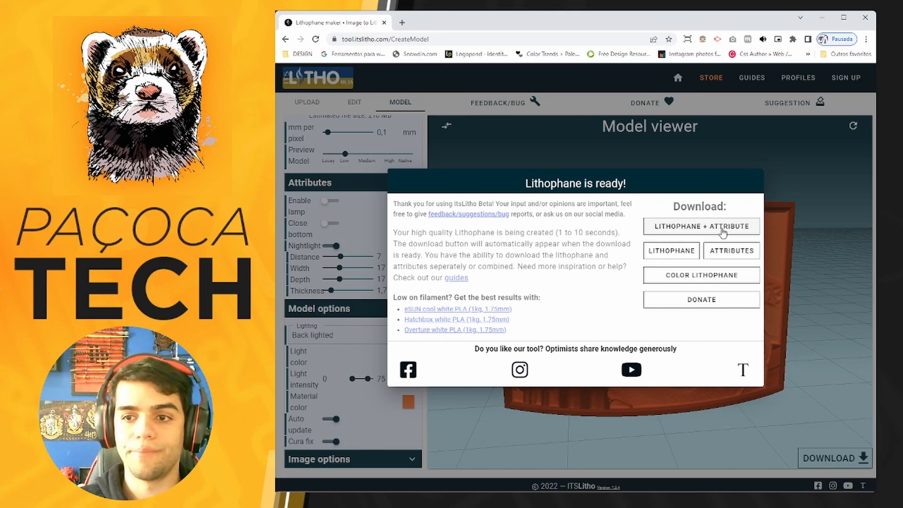
pyautogui.click(720, 231)
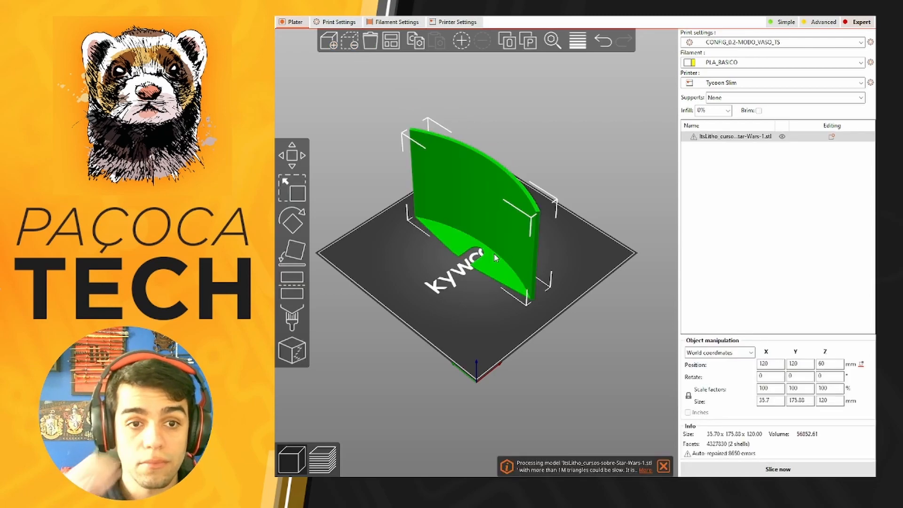
# In PrusaSlicer, rotate the imported lithophane -90° about the Z axis.
pyautogui.scroll(5, 494, 255)
pyautogui.scroll(-5, 474, 348)
pyautogui.moveTo(474, 348); pyautogui.dragTo(534, 338)
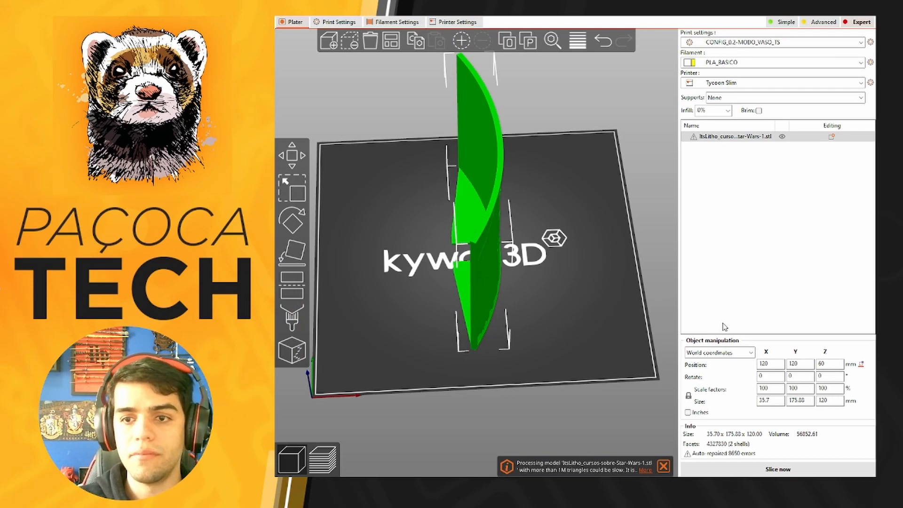
pyautogui.click(826, 376)
pyautogui.write('-90')
pyautogui.press('Return')
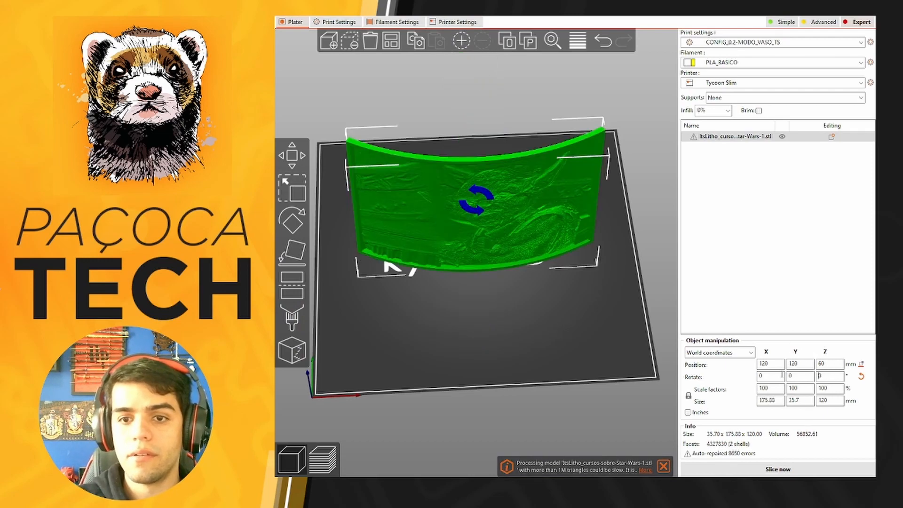
# Examine the lithophane's slotted nightlight base from behind and the Yoda relief from the front.
pyautogui.moveTo(517, 306); pyautogui.dragTo(532, 260)
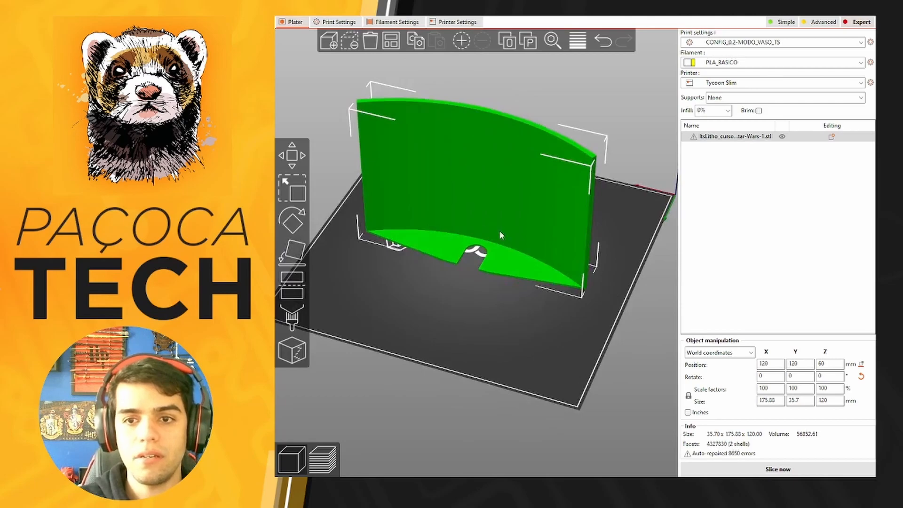
pyautogui.moveTo(517, 327); pyautogui.dragTo(420, 314)
pyautogui.moveTo(491, 295); pyautogui.dragTo(494, 283)
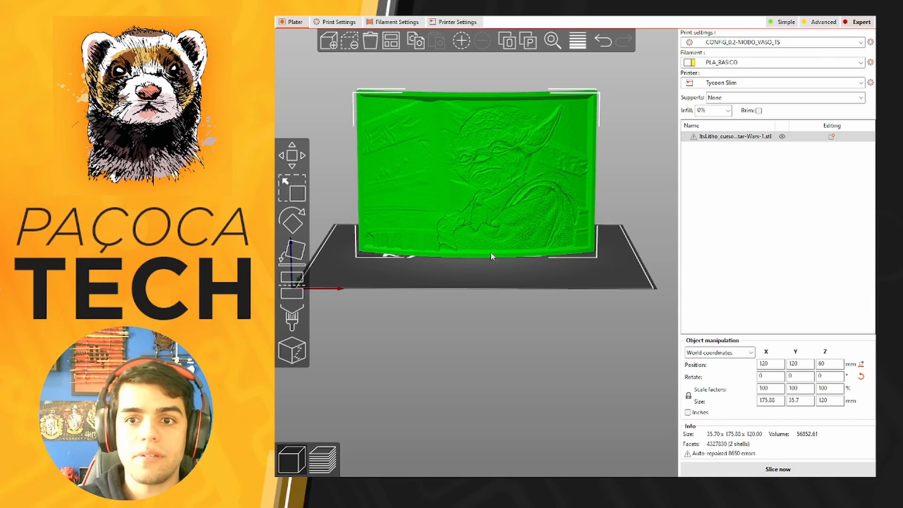
pyautogui.scroll(3, 512, 218)
pyautogui.scroll(-2, 499, 276)
pyautogui.moveTo(480, 365); pyautogui.dragTo(487, 358)
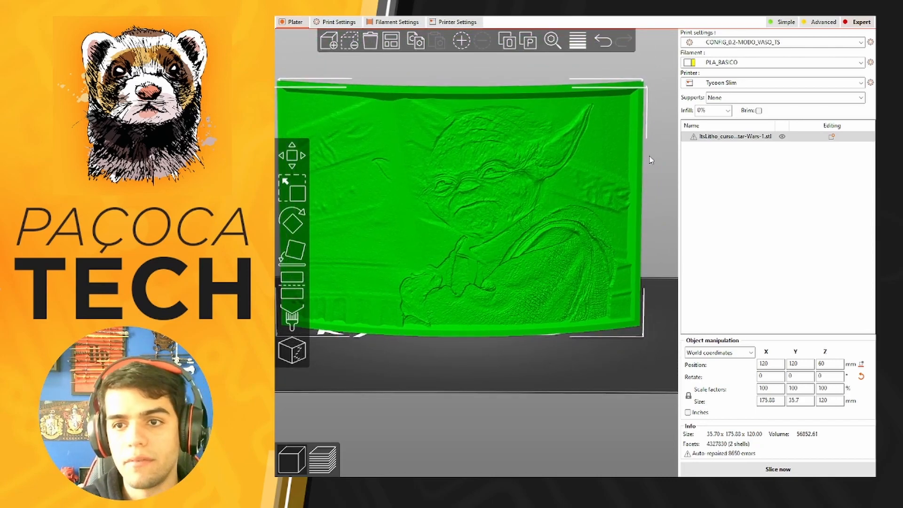
# Select the CONFIG_0.2-QUALIDADE_TS print profile and set the infill to 100%.
pyautogui.click(727, 112)
pyautogui.click(751, 43)
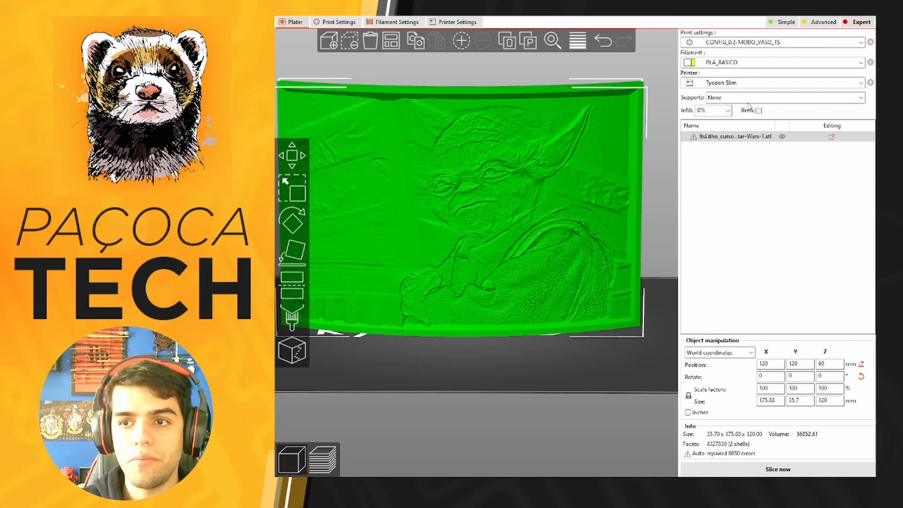
pyautogui.click(786, 97)
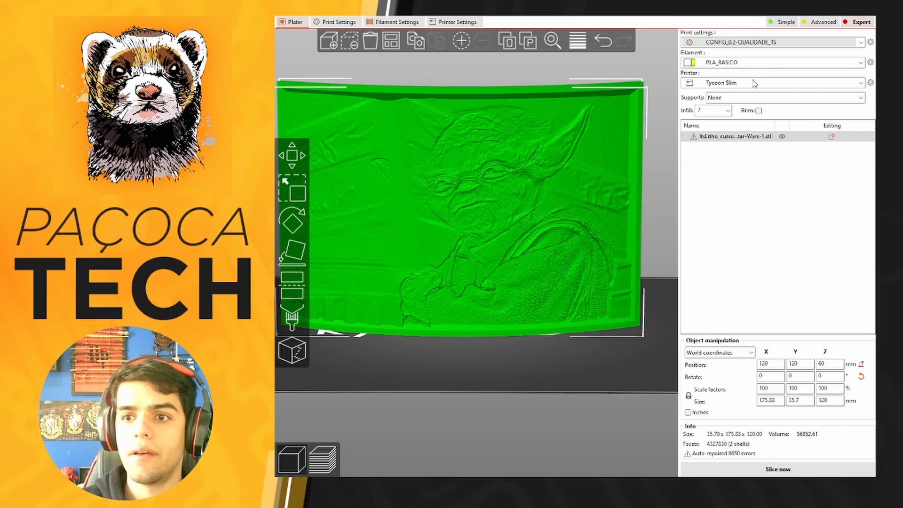
pyautogui.click(728, 111)
pyautogui.click(712, 241)
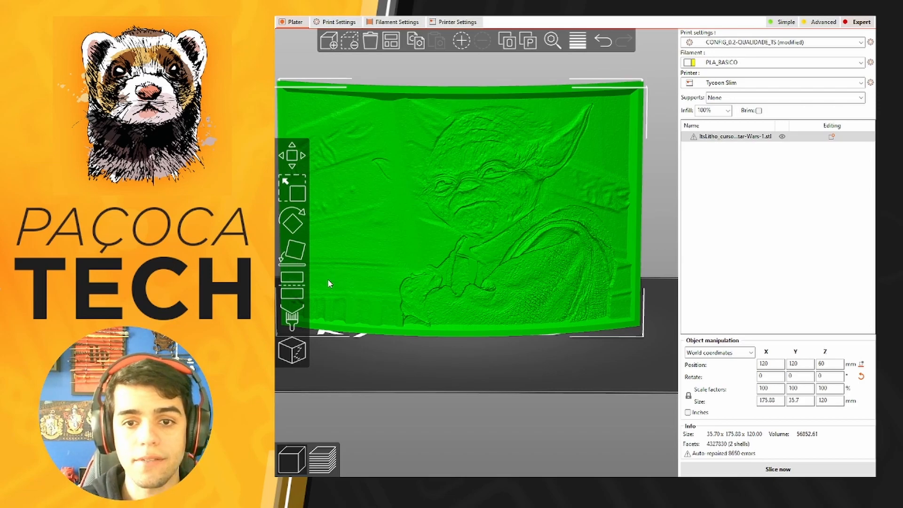
# Enable the brim for the print and check how the lithophane's base sits on the bed.
pyautogui.moveTo(459, 356); pyautogui.dragTo(472, 368)
pyautogui.click(760, 111)
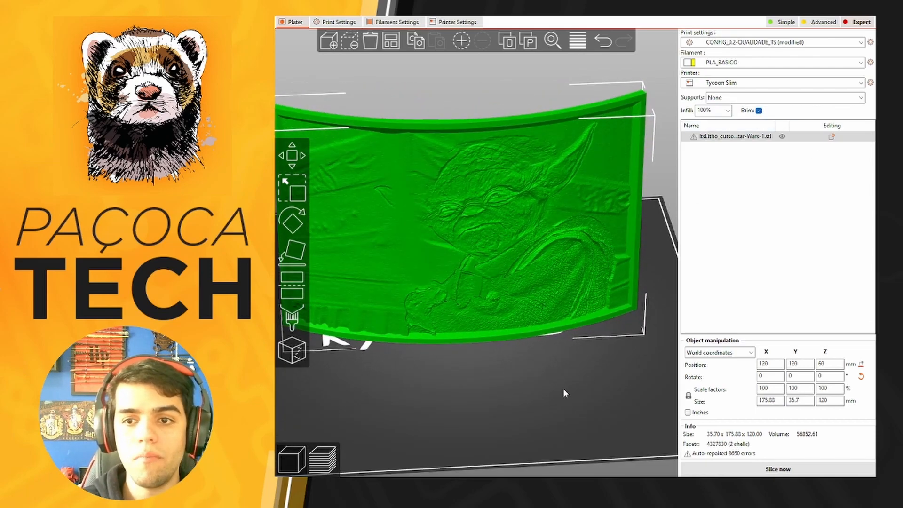
pyautogui.moveTo(520, 401); pyautogui.dragTo(510, 395)
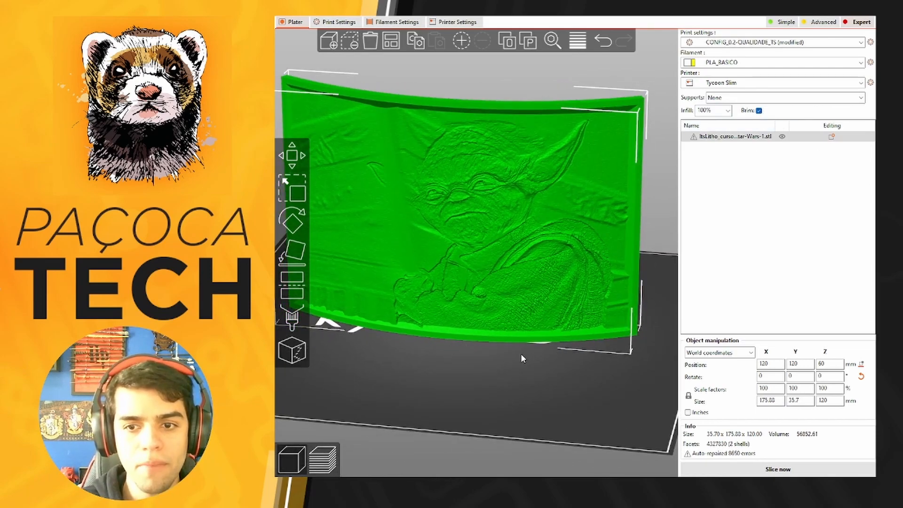
pyautogui.moveTo(609, 290); pyautogui.dragTo(445, 370)
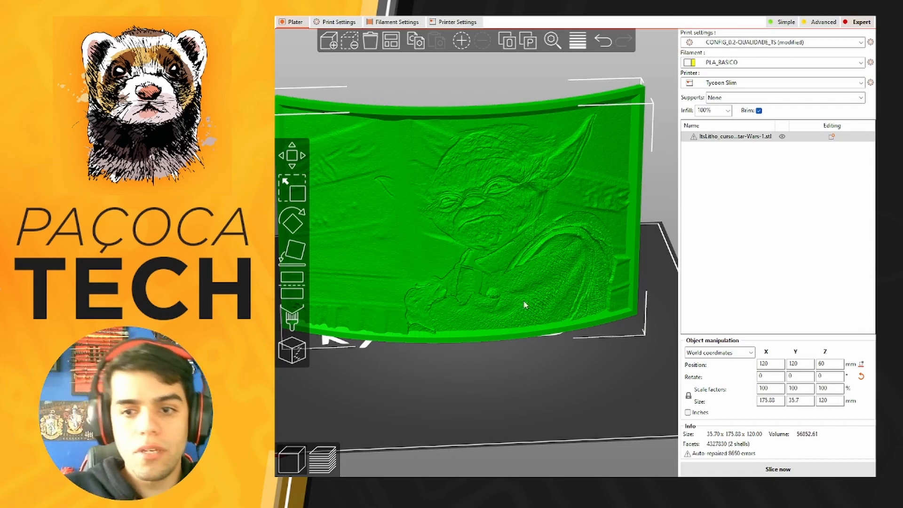
pyautogui.scroll(-3, 517, 322)
pyautogui.moveTo(472, 377); pyautogui.dragTo(460, 359)
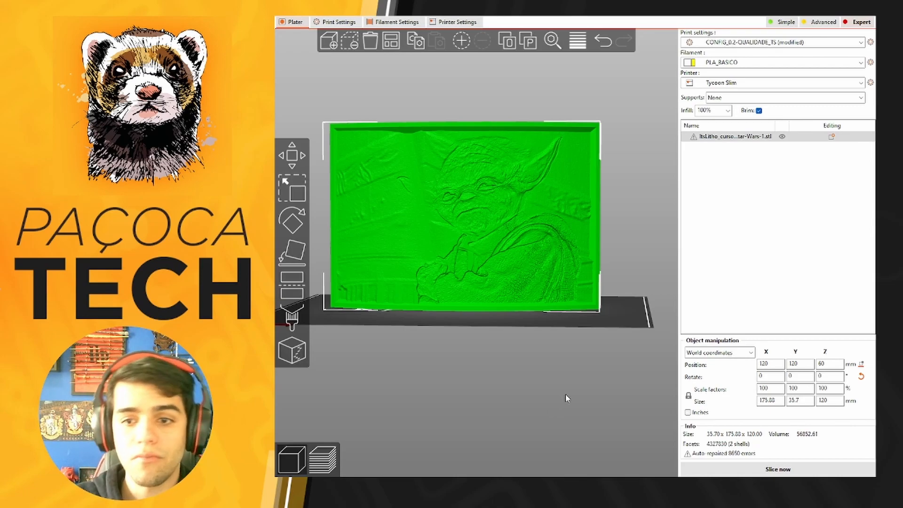
# Slice the lithophane and inspect its layers and brim in the preview.
pyautogui.click(778, 468)
pyautogui.moveTo(557, 297); pyautogui.dragTo(559, 318)
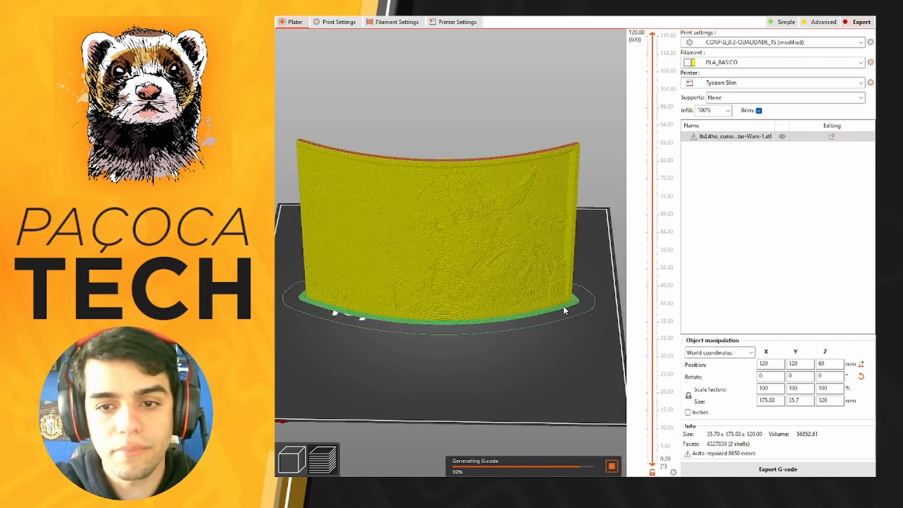
pyautogui.scroll(3, 527, 320)
pyautogui.moveTo(531, 375); pyautogui.dragTo(359, 360)
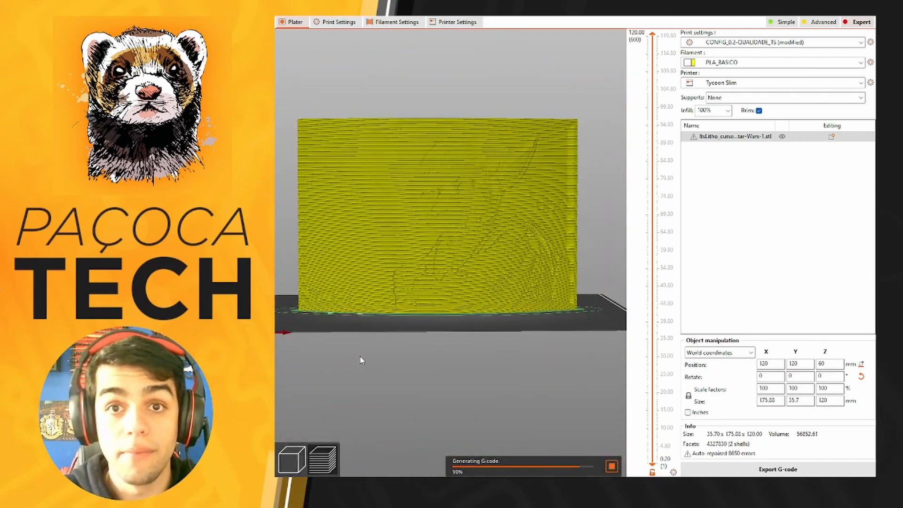